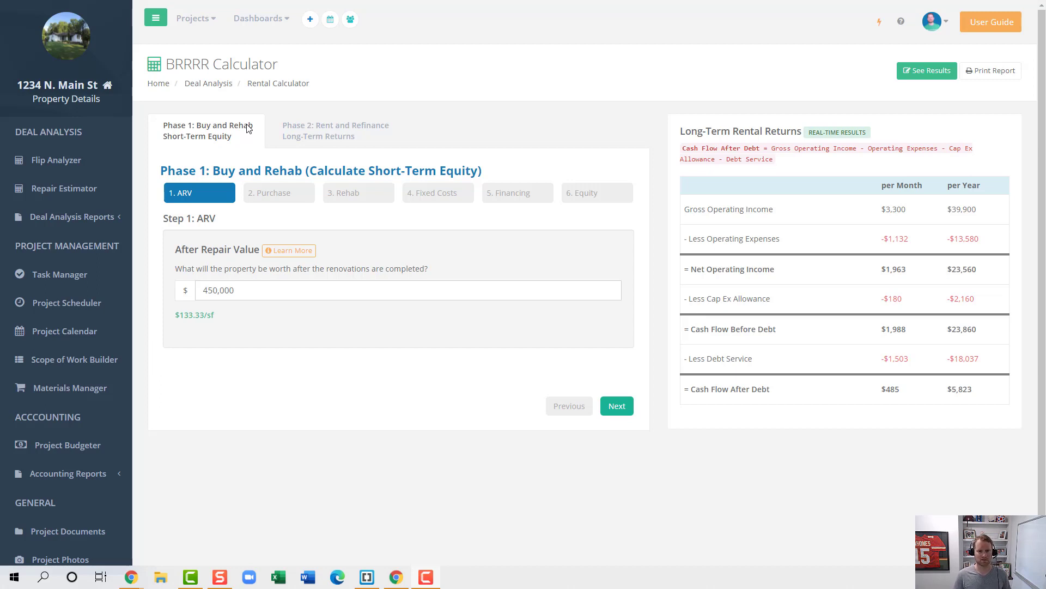
- Advance Phase 1 of the BRRRR calculator past the ARV, purchase price and rehab costs to the Fixed Costs step
click(614, 408)
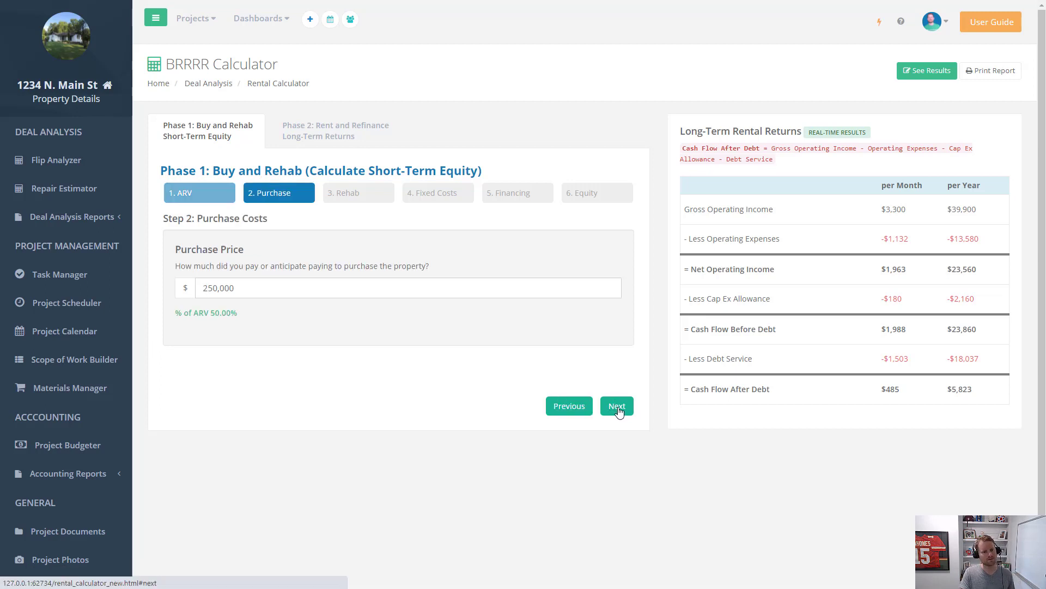
click(618, 410)
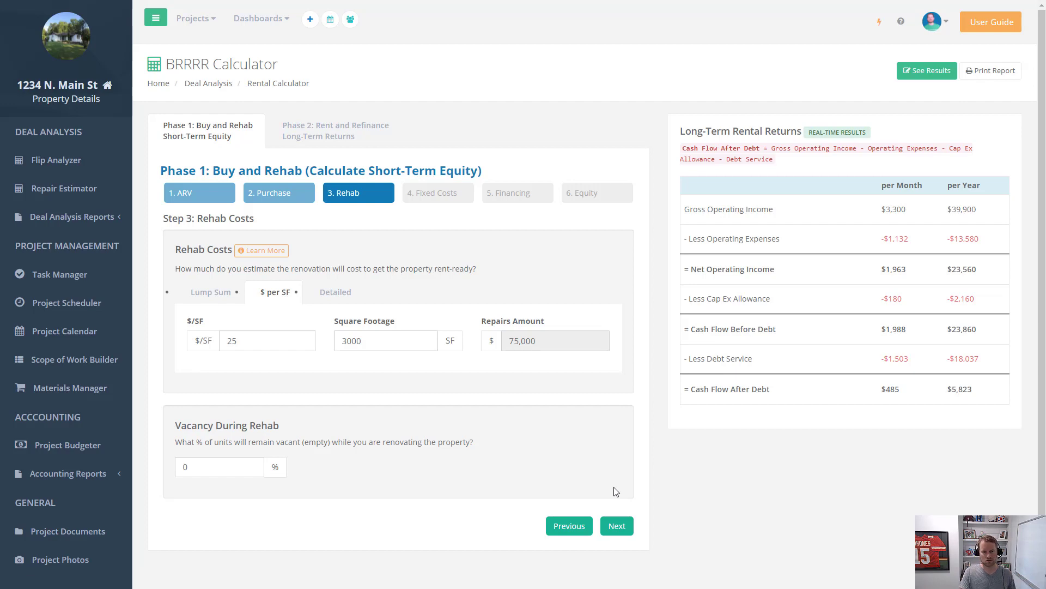
click(617, 525)
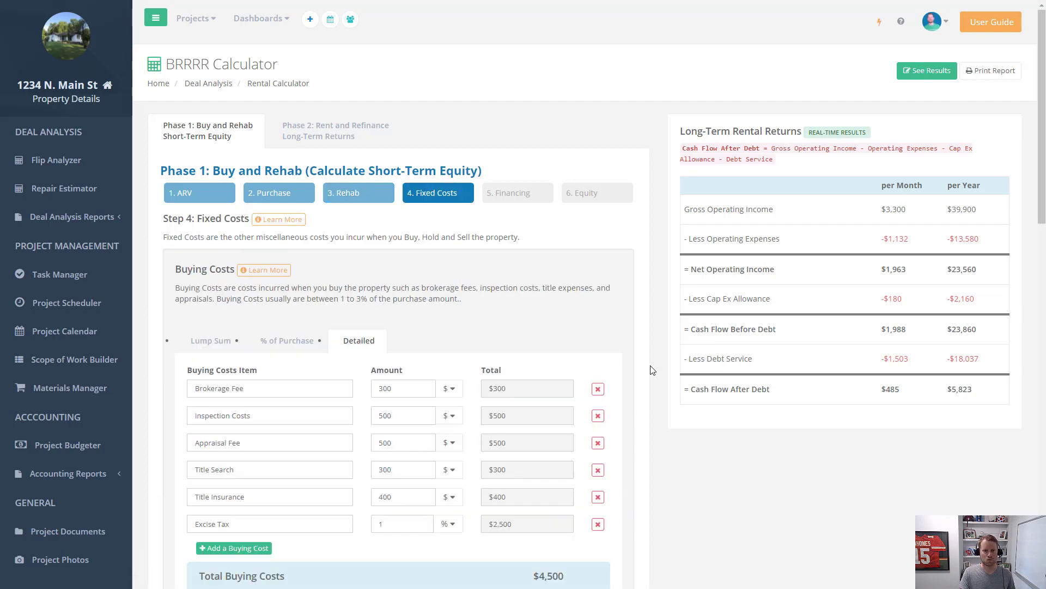
- Review the detailed buying, holding and selling costs, and continue to the Financing step
scroll(651, 377, down, 13)
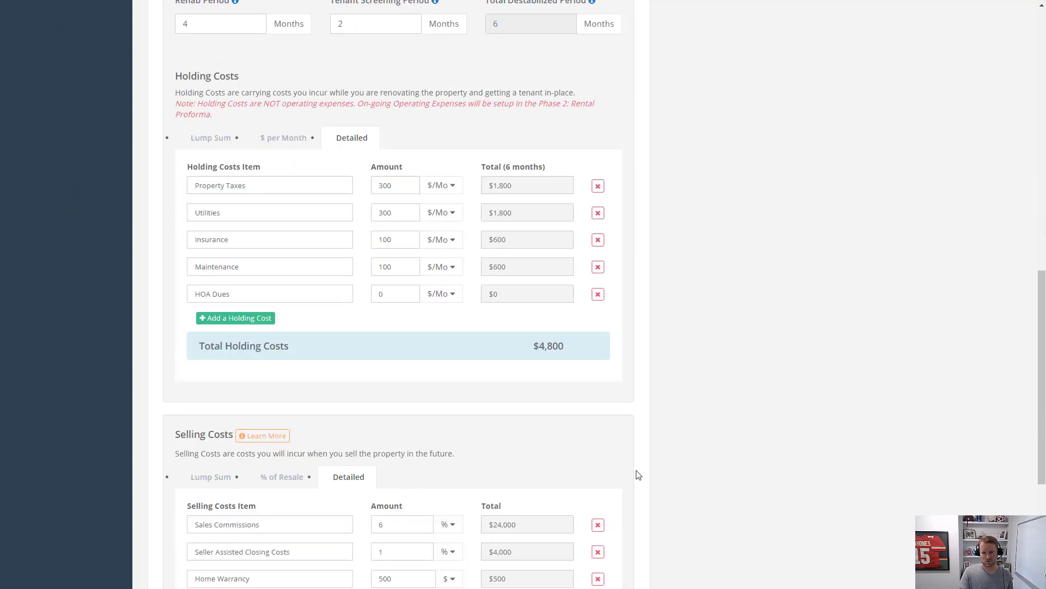
scroll(632, 480, down, 5)
click(614, 541)
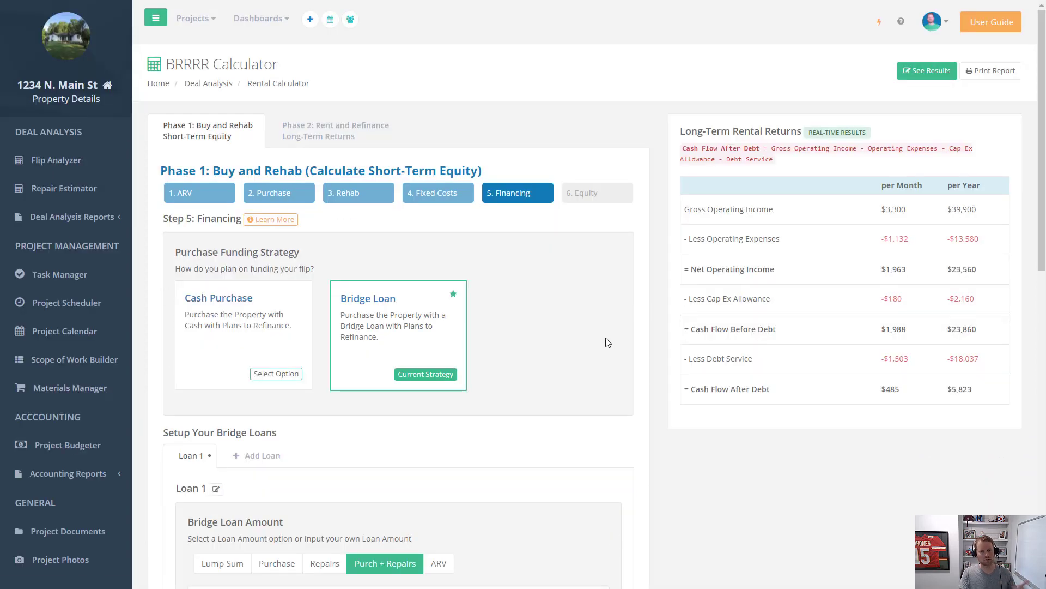
- Review the purchase funding strategy and the bridge loan's amount, terms and advanced options, and continue to the Equity step
scroll(613, 332, down, 1)
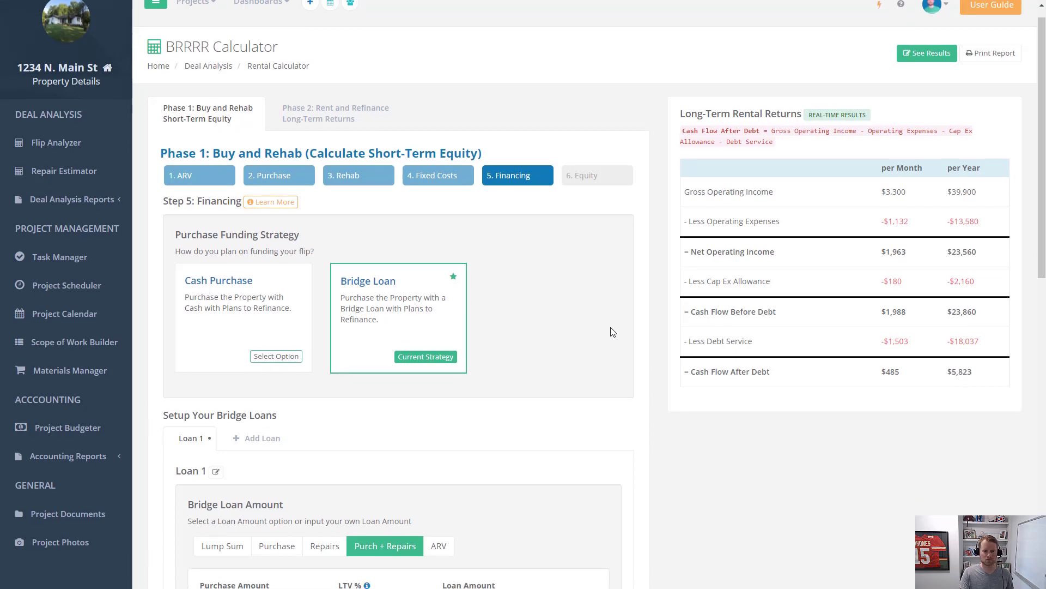
scroll(613, 332, down, 2)
scroll(611, 334, down, 1)
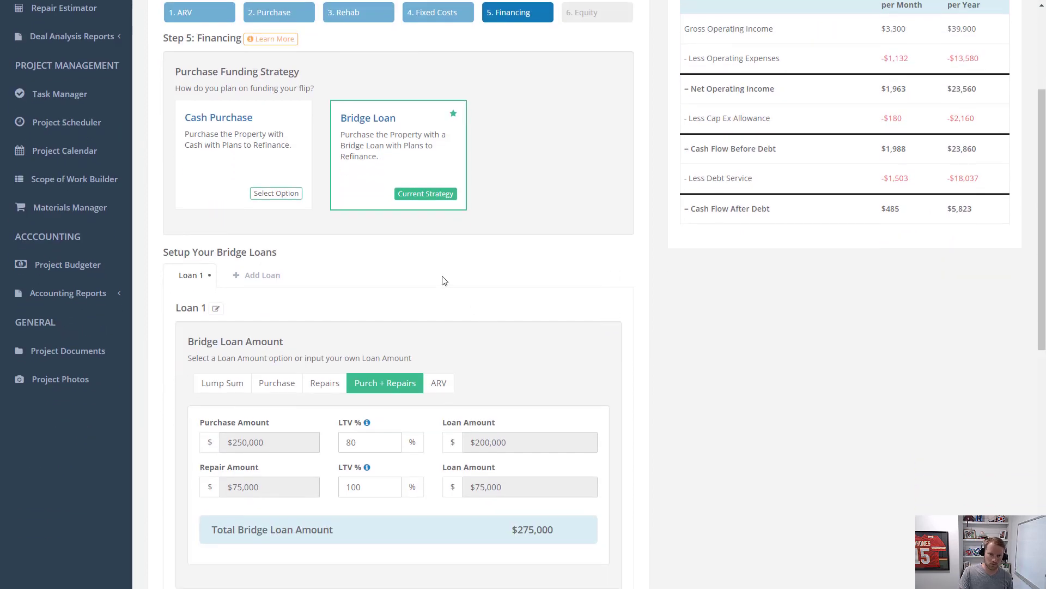
scroll(512, 262, up, 1)
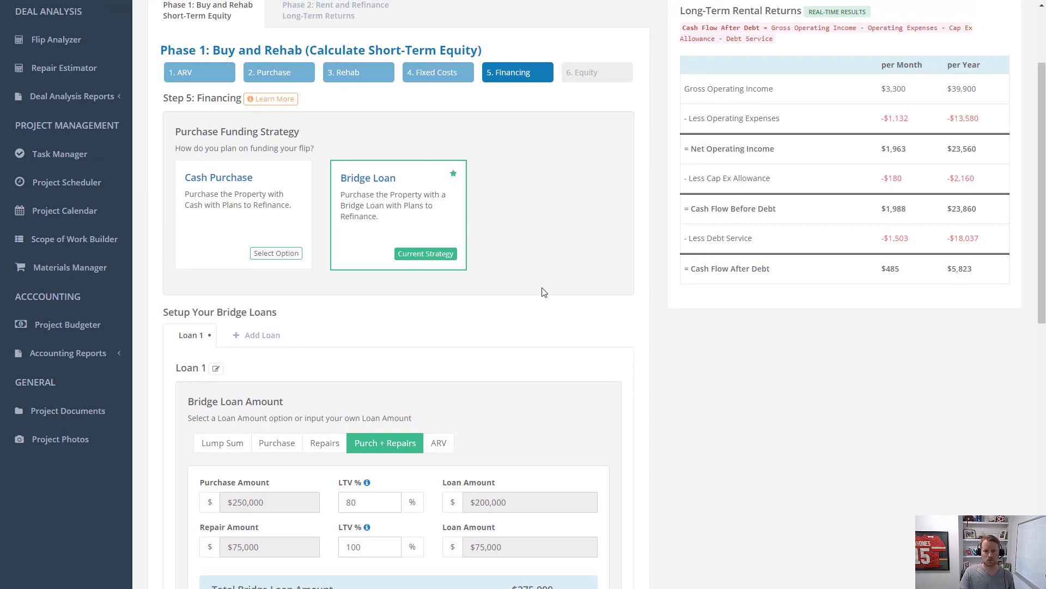
scroll(542, 292, up, 1)
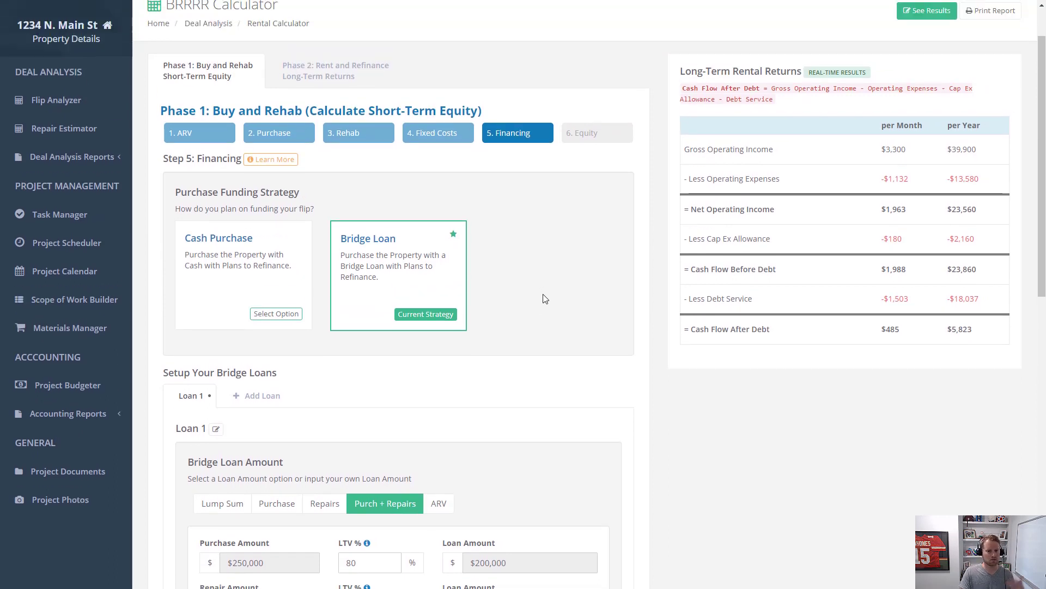
scroll(545, 298, up, 1)
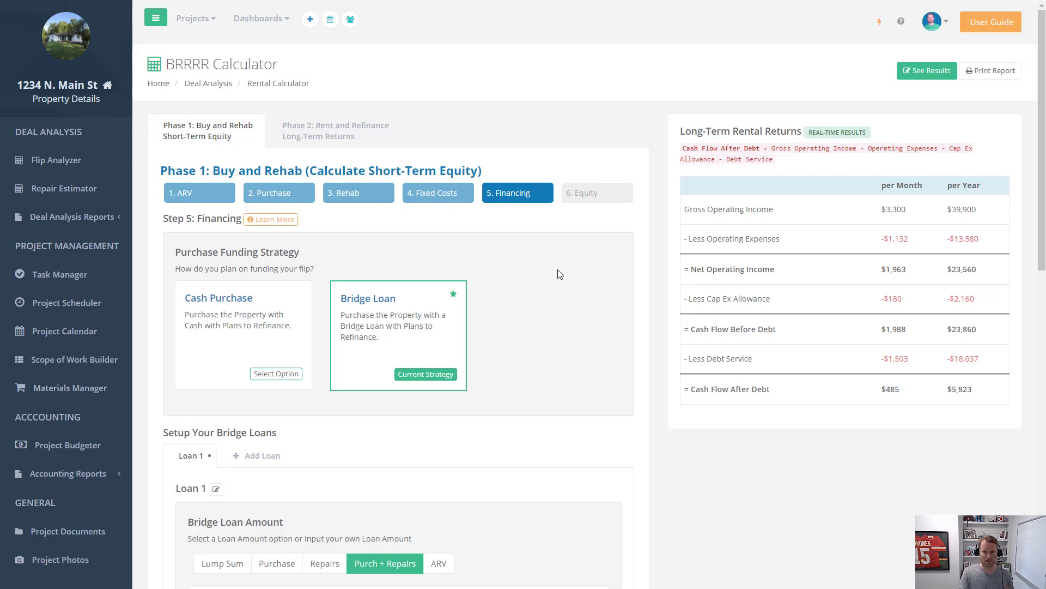
scroll(560, 273, down, 9)
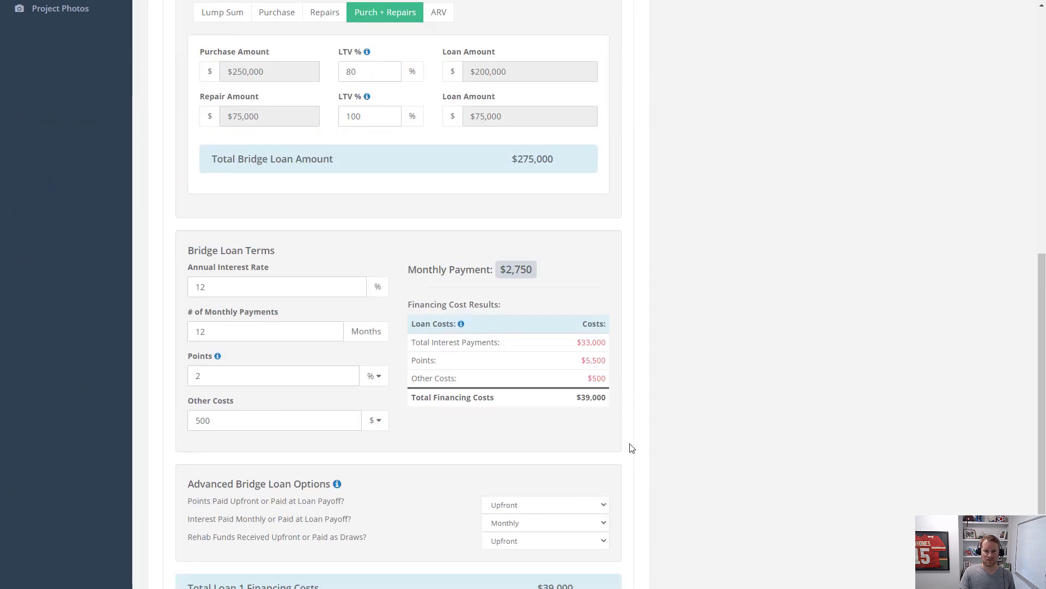
scroll(632, 448, down, 3)
click(621, 542)
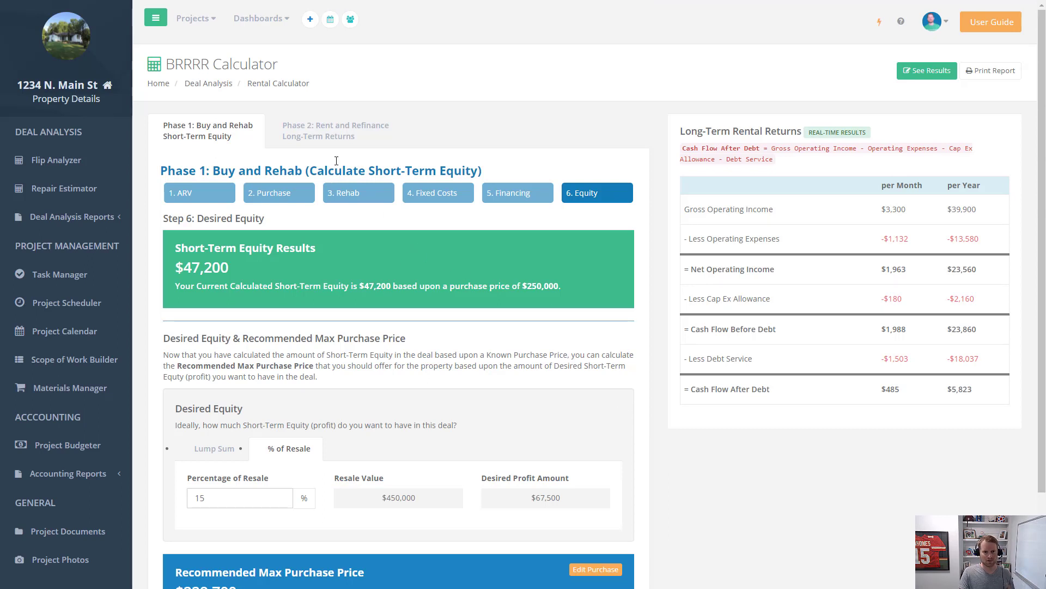
- Open Phase 2: Rent and Refinance, review the units' rental income and vacancy losses, and continue to the Expenses step
click(350, 136)
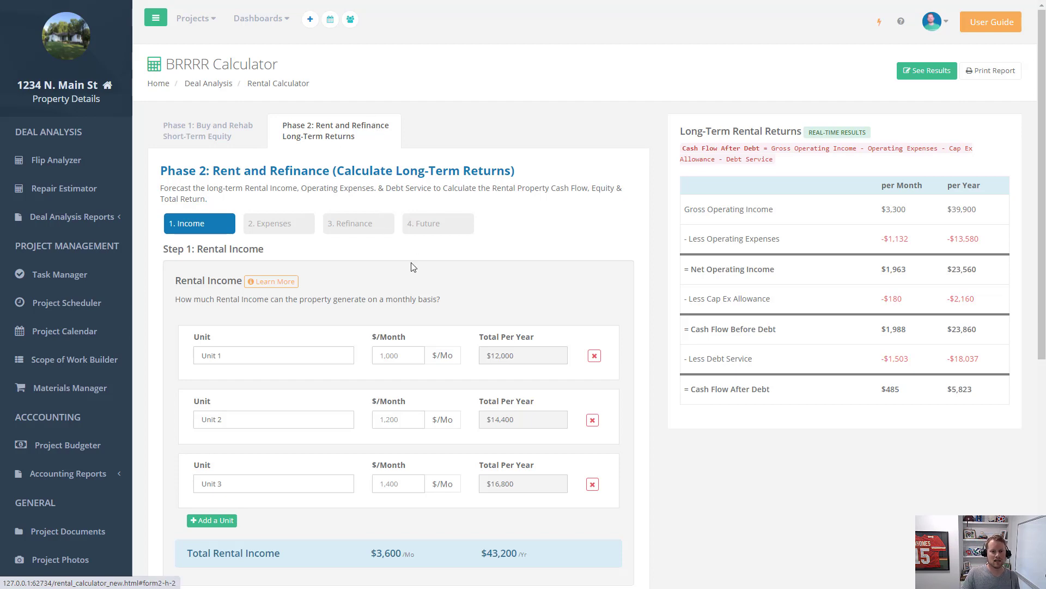
scroll(414, 267, down, 1)
scroll(433, 278, down, 1)
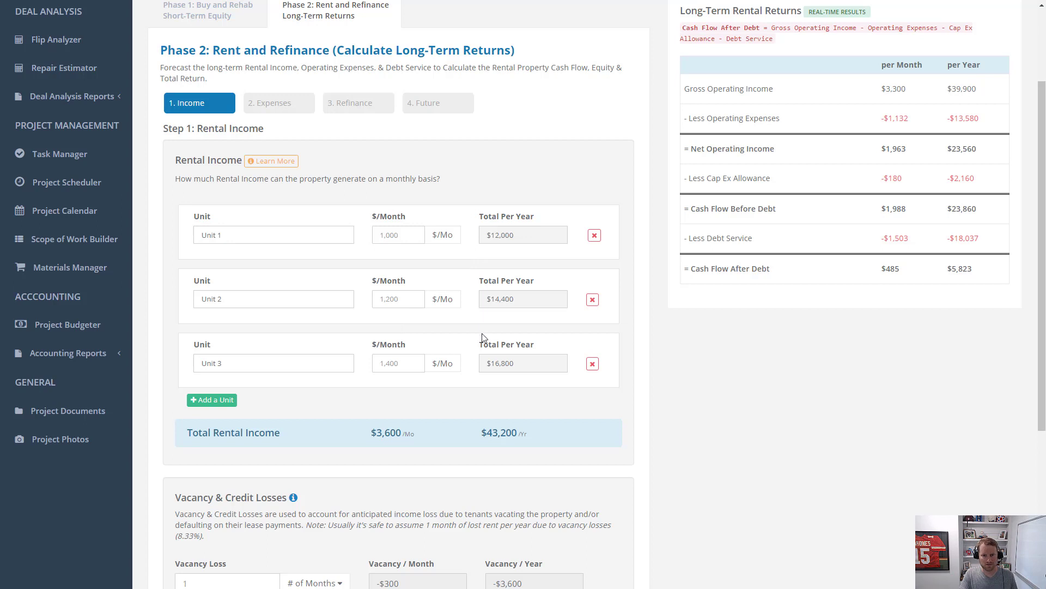
scroll(519, 329, down, 1)
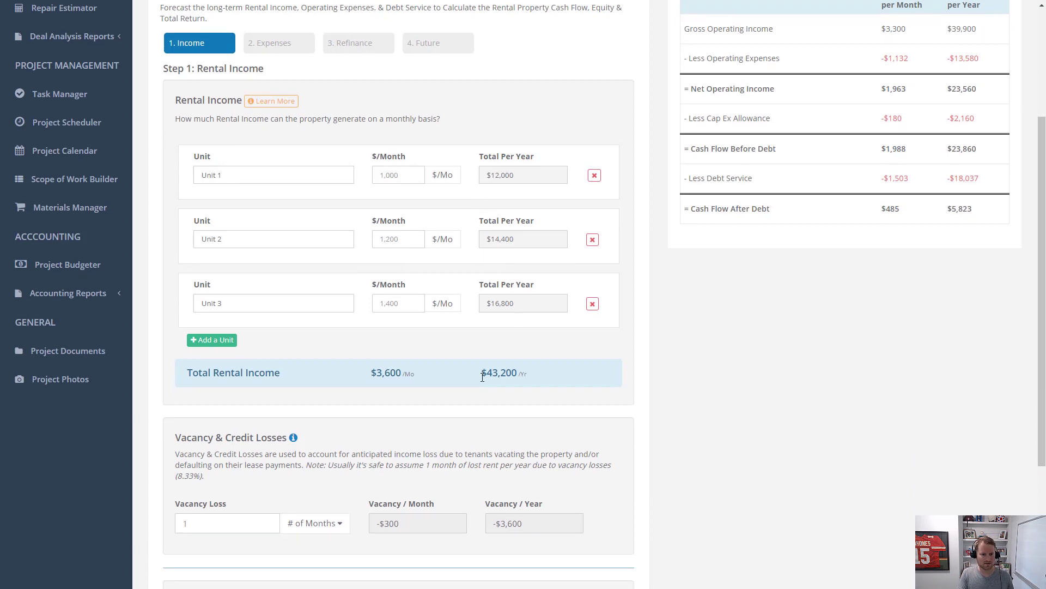
scroll(310, 118, up, 1)
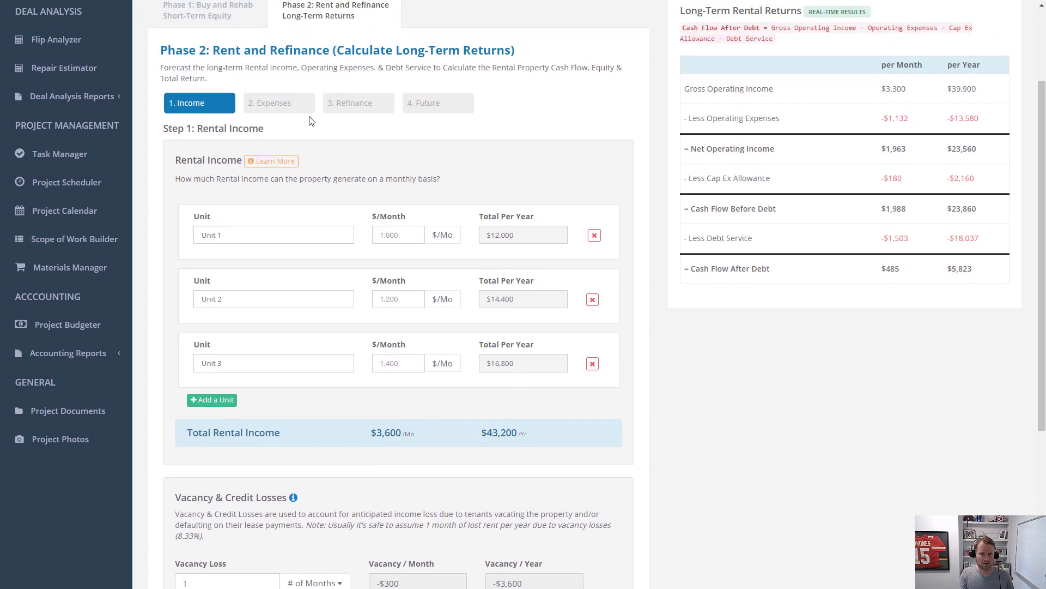
scroll(609, 439, down, 4)
scroll(609, 439, down, 2)
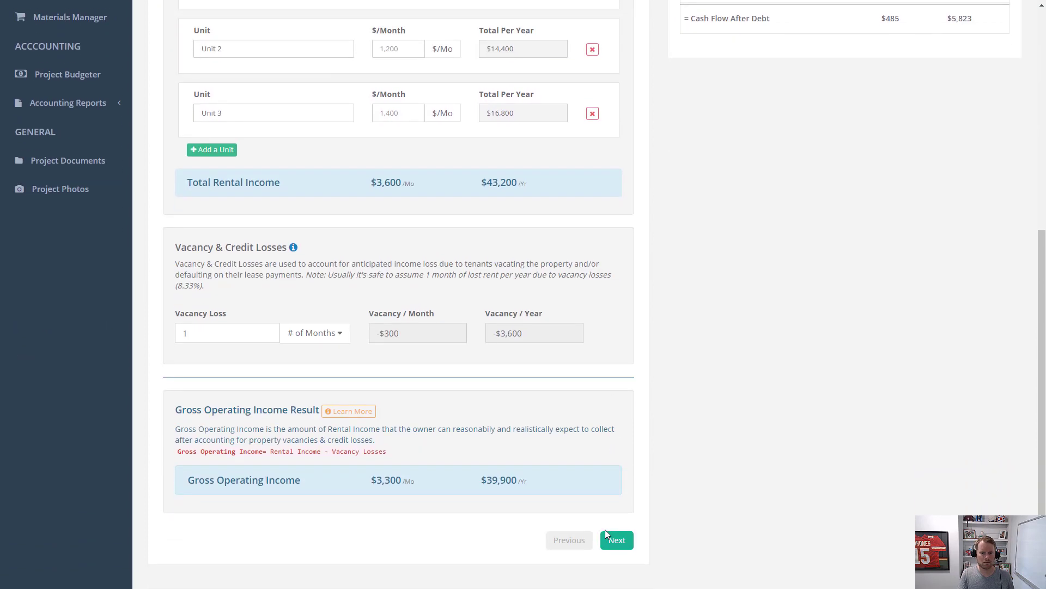
click(611, 541)
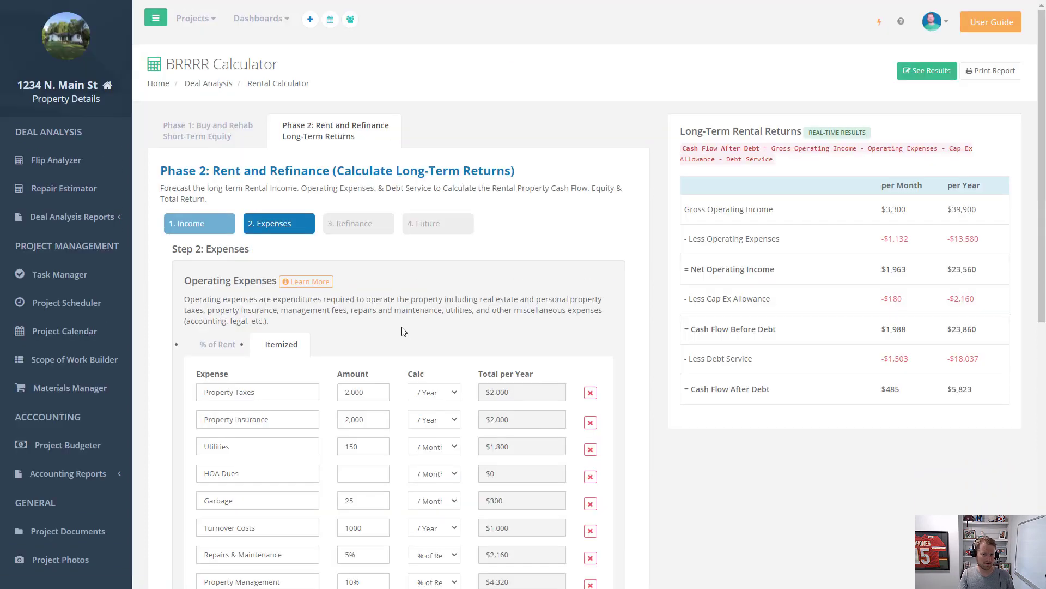
- Review the itemized operating expenses, NOI result and capital expenditure allowance, and continue to the Refinance step
click(221, 345)
click(282, 344)
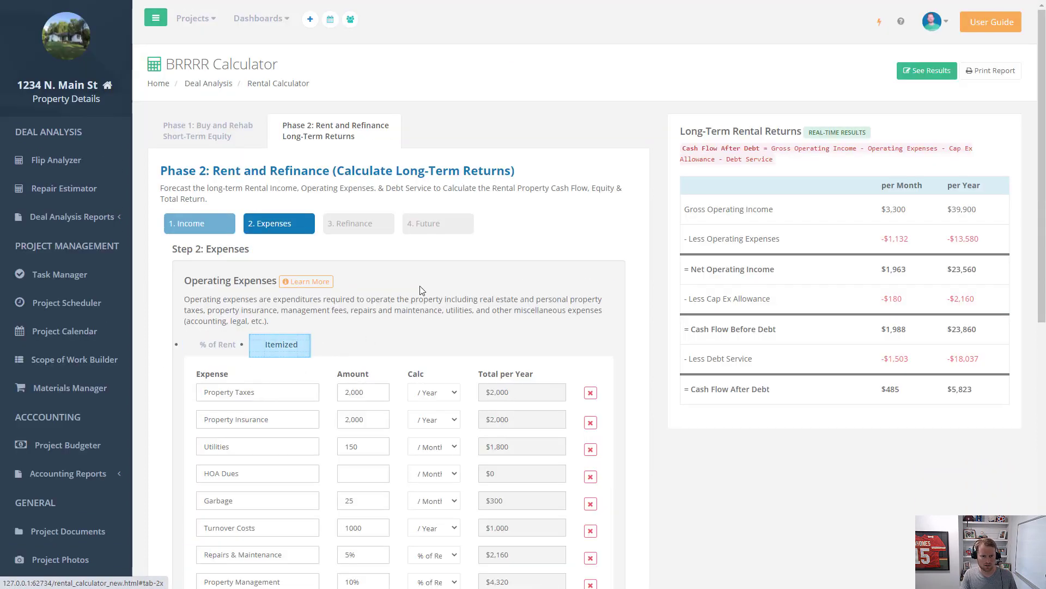
scroll(463, 262, down, 3)
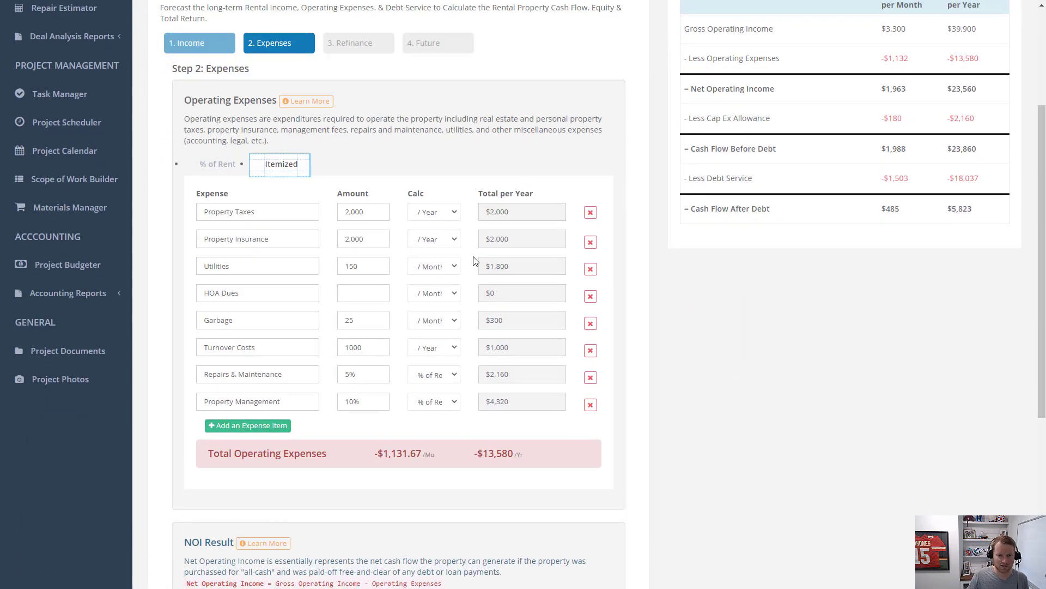
scroll(480, 271, down, 2)
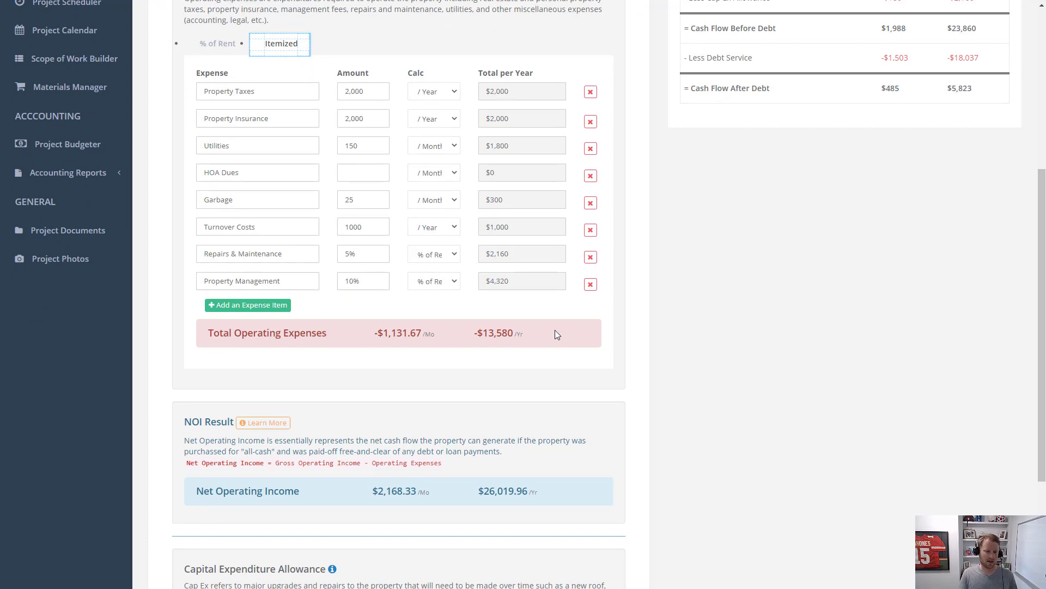
scroll(561, 355, down, 2)
scroll(603, 362, down, 1)
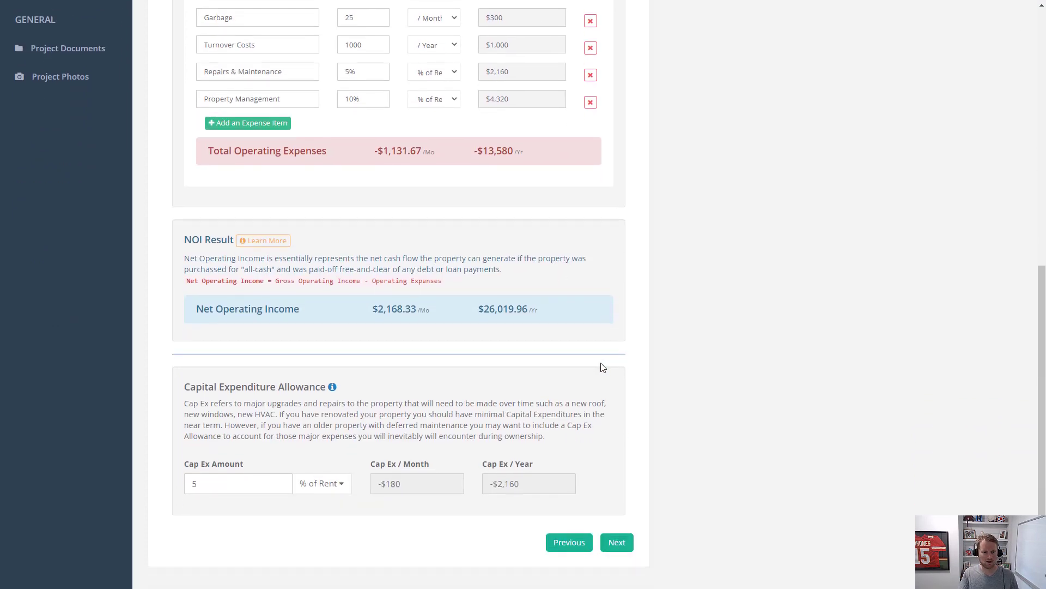
click(624, 541)
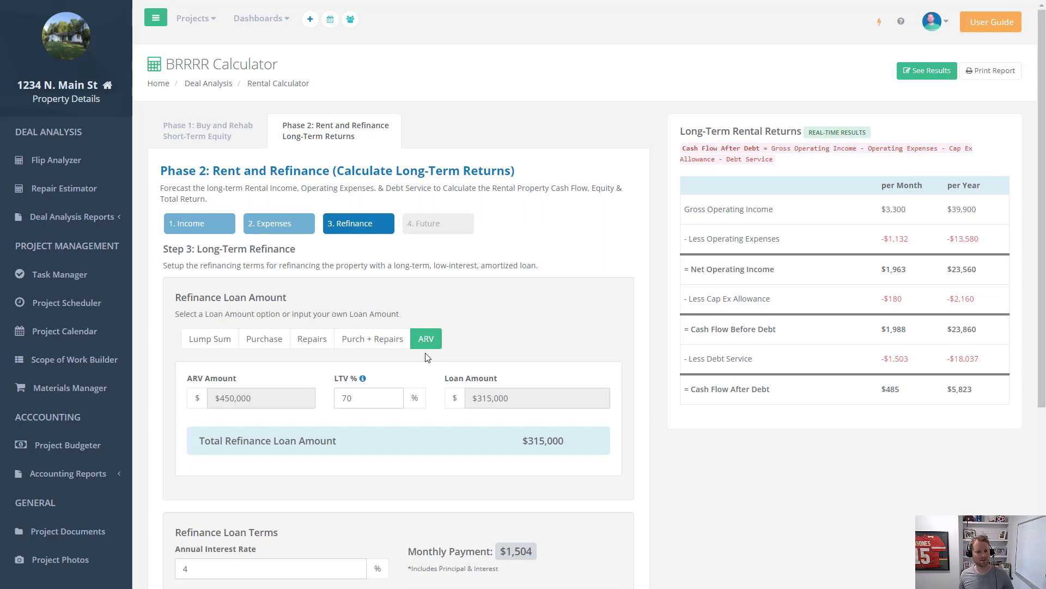
- Review the ARV-based refinance loan amount and the refinance loan terms, and continue to the Future Assumptions step
click(385, 403)
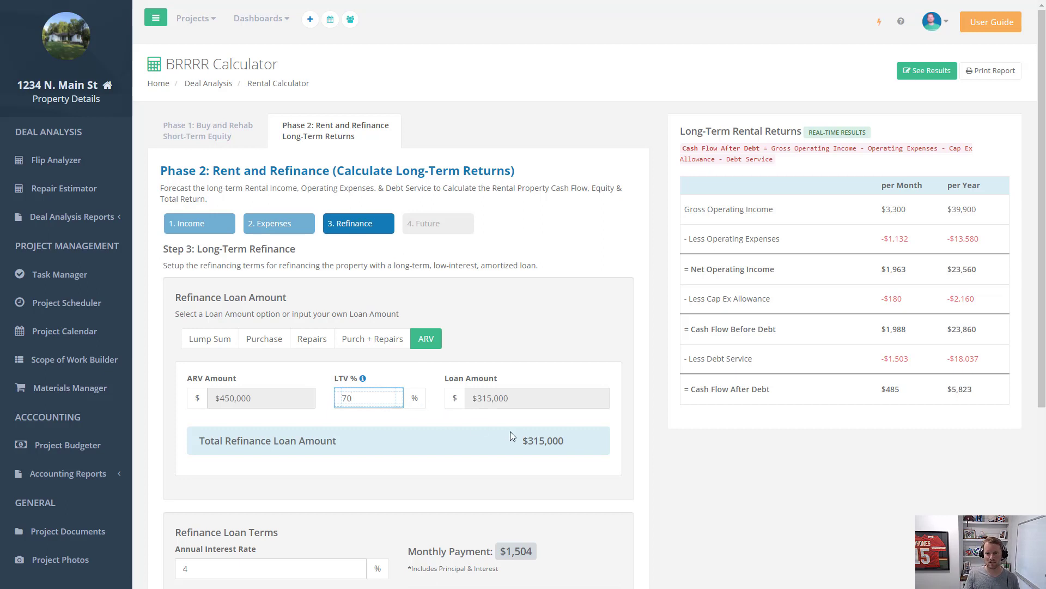
scroll(502, 417, down, 1)
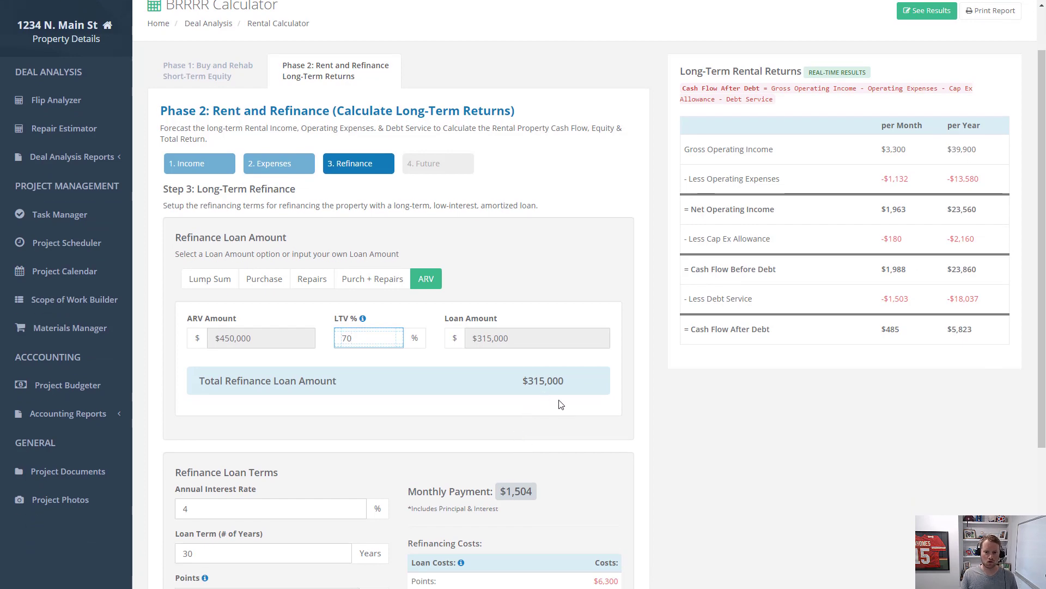
scroll(561, 404, down, 2)
scroll(562, 402, down, 1)
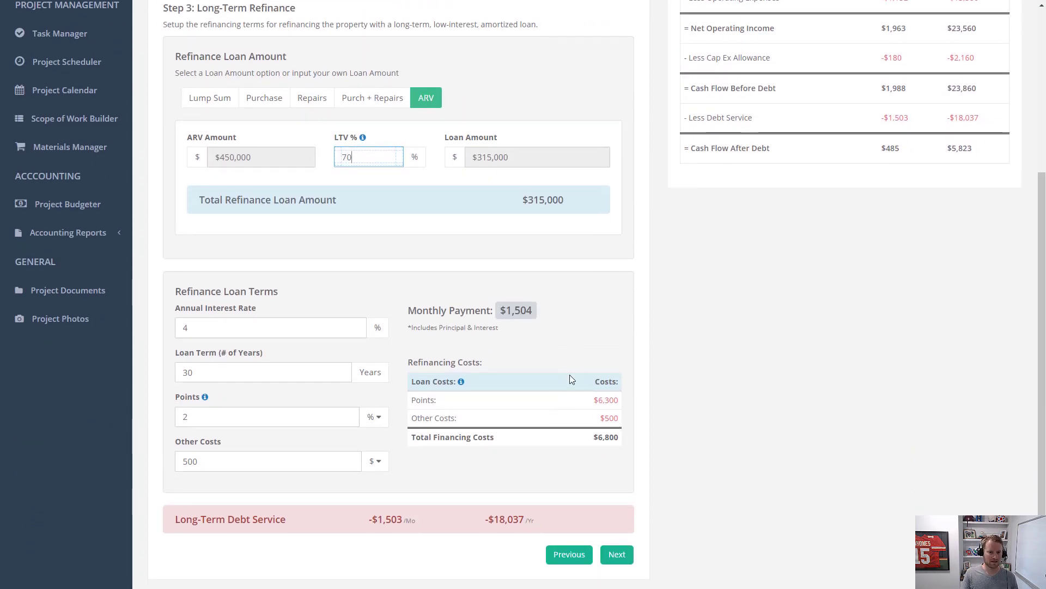
scroll(570, 376, down, 1)
scroll(635, 531, up, 5)
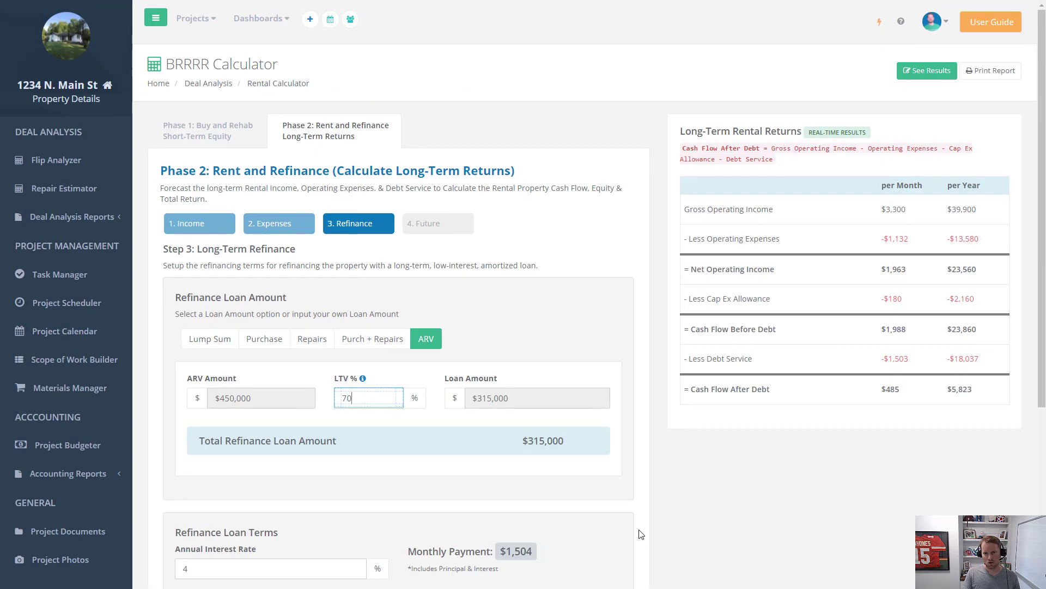
scroll(642, 373, down, 5)
click(621, 542)
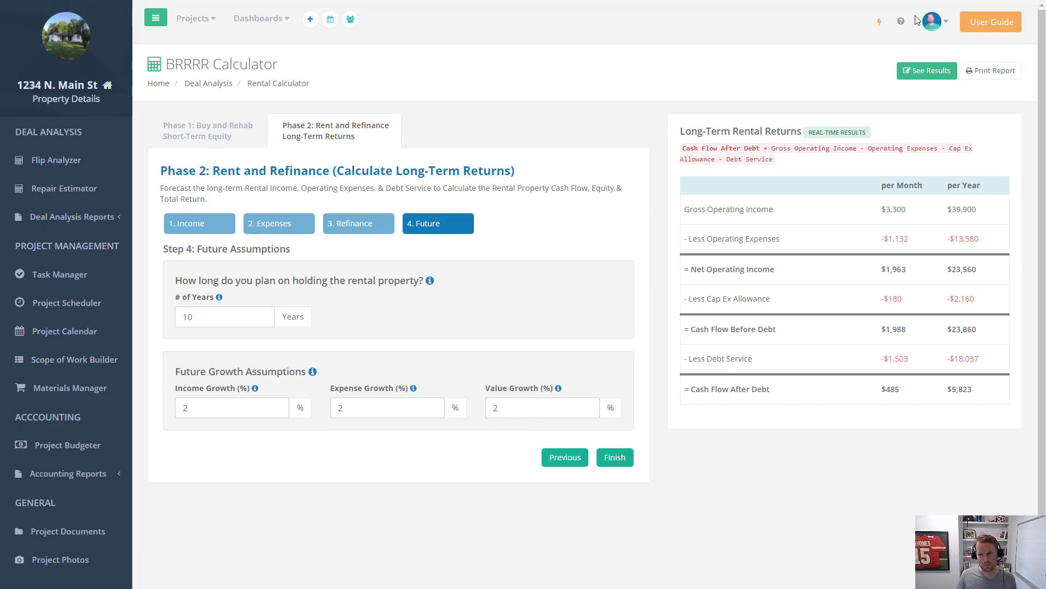
- Open the BRRRR results and examine the summary's KPIs, total return chart and over-time table
click(921, 77)
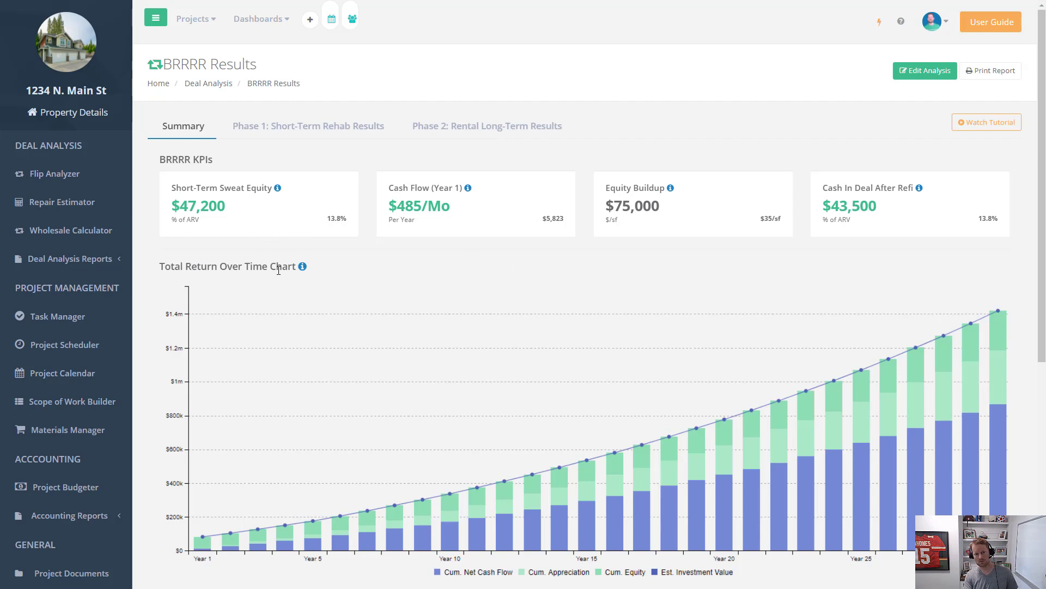
scroll(367, 260, down, 1)
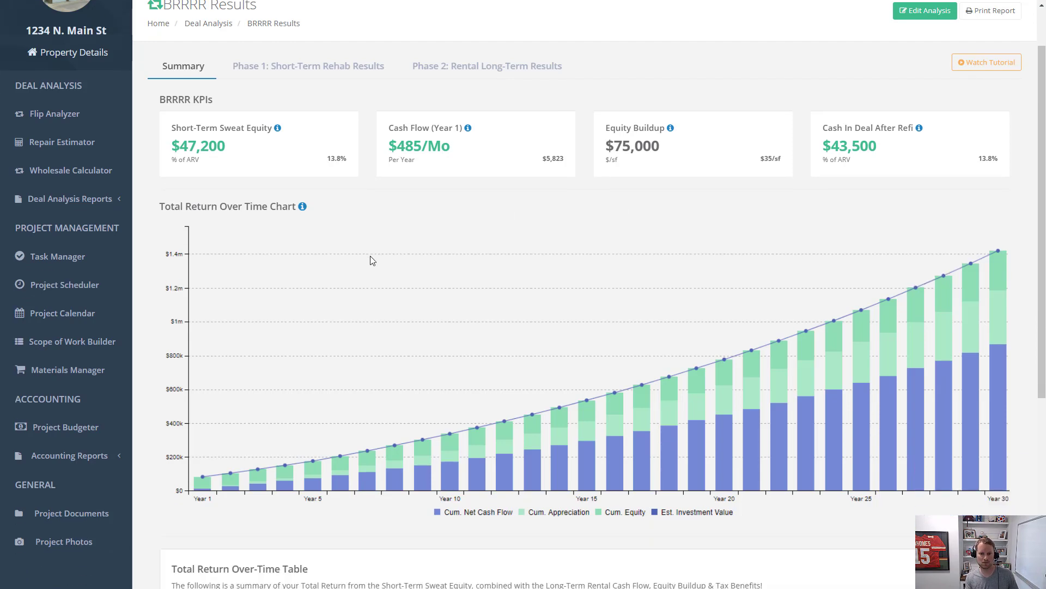
scroll(423, 285, down, 3)
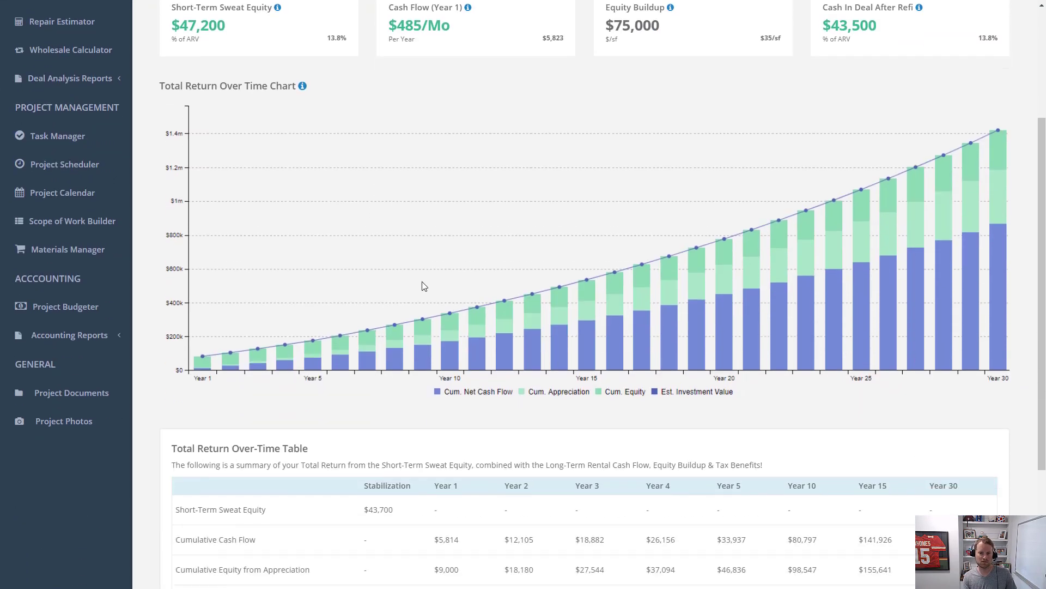
scroll(430, 253, down, 2)
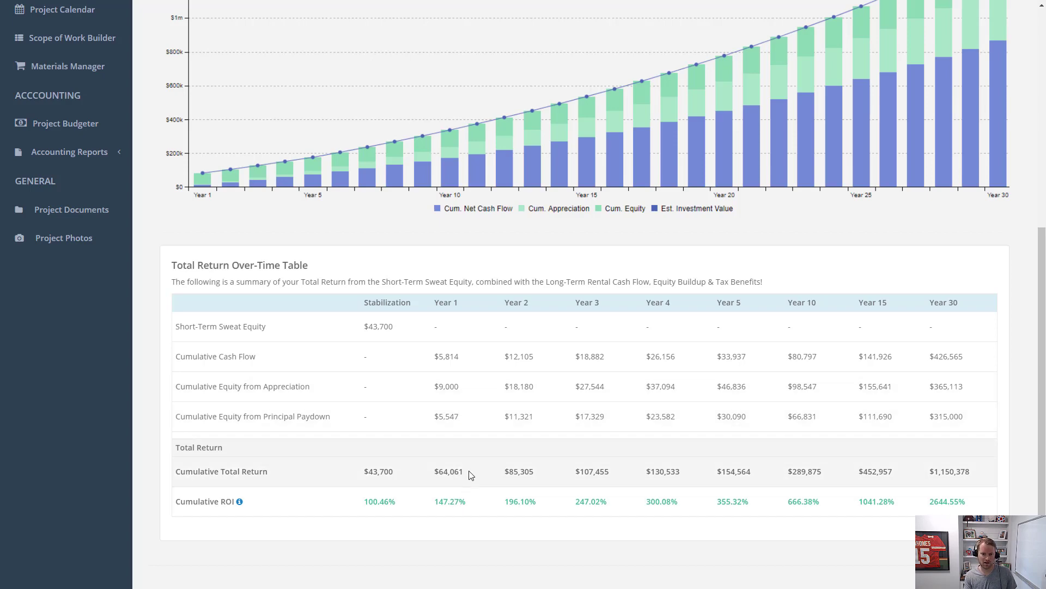
scroll(507, 463, up, 5)
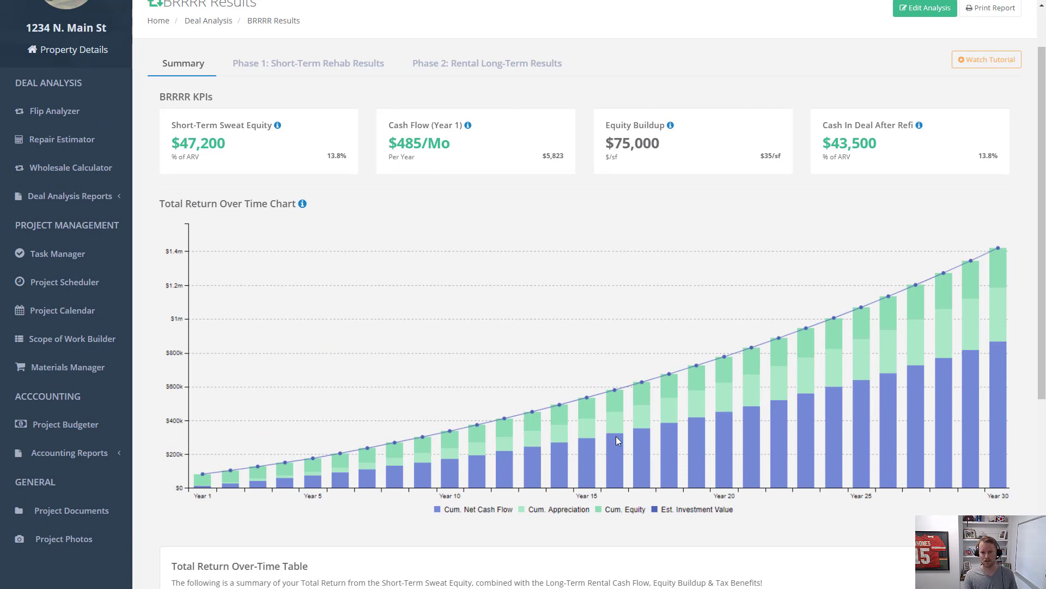
scroll(518, 299, up, 1)
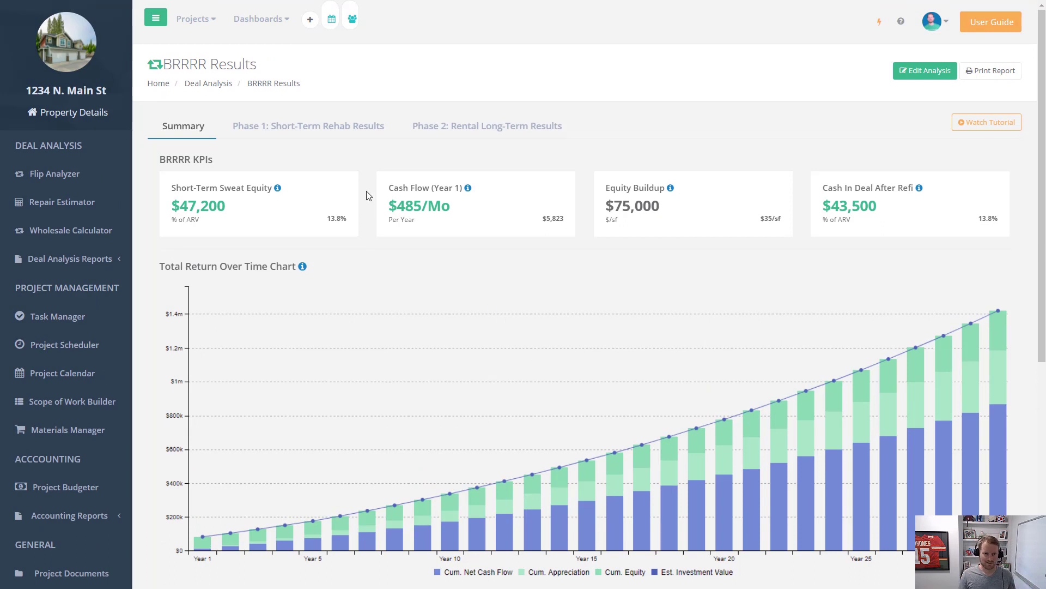
- Open the Phase 1 short-term rehab results and review the stats, destabilized timeline and rental income during the destabilized period
click(353, 133)
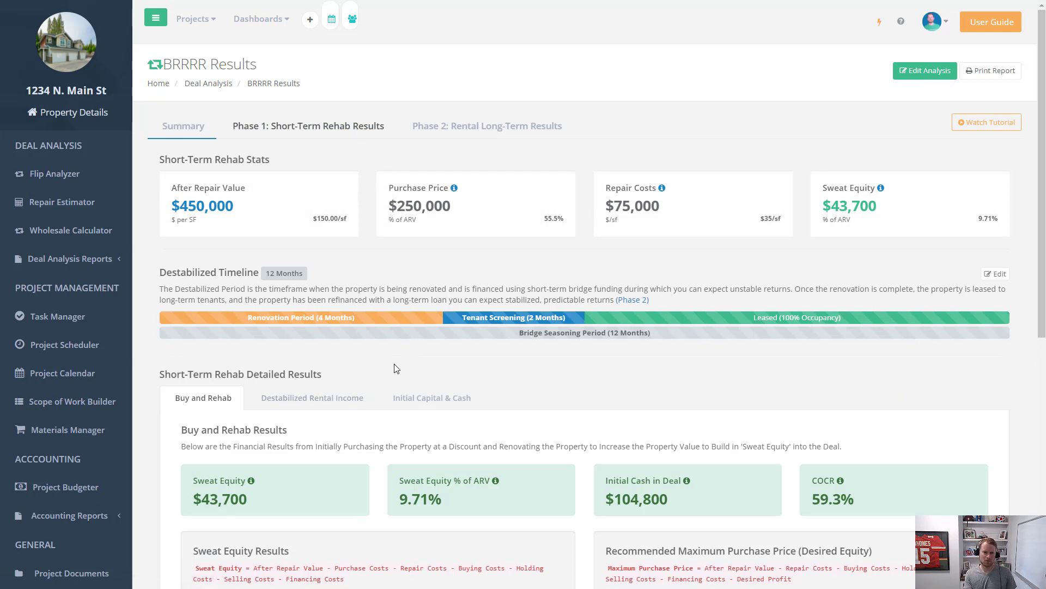
scroll(395, 368, down, 1)
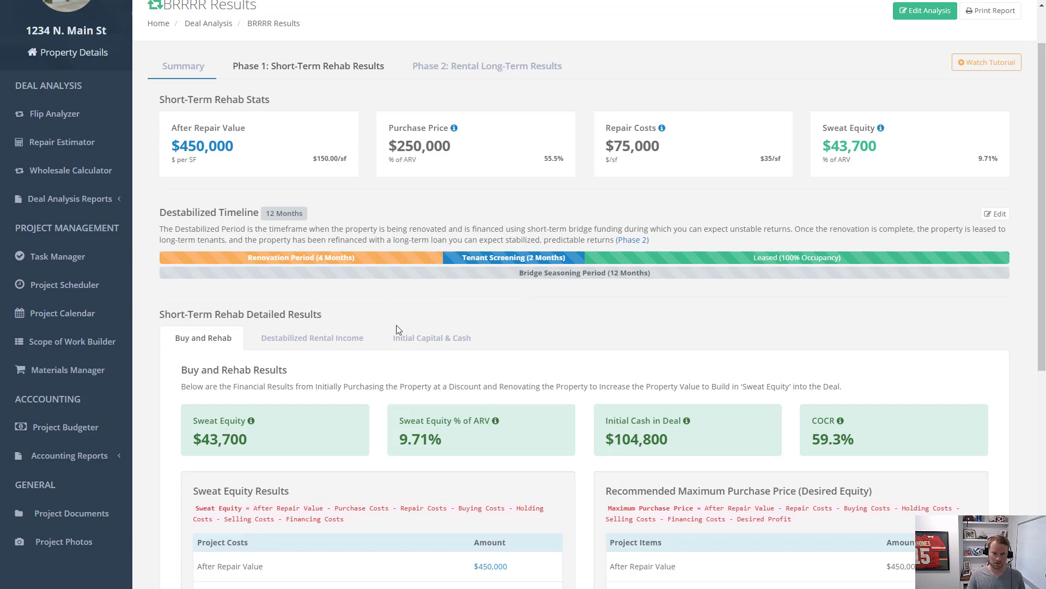
click(333, 338)
scroll(566, 268, down, 3)
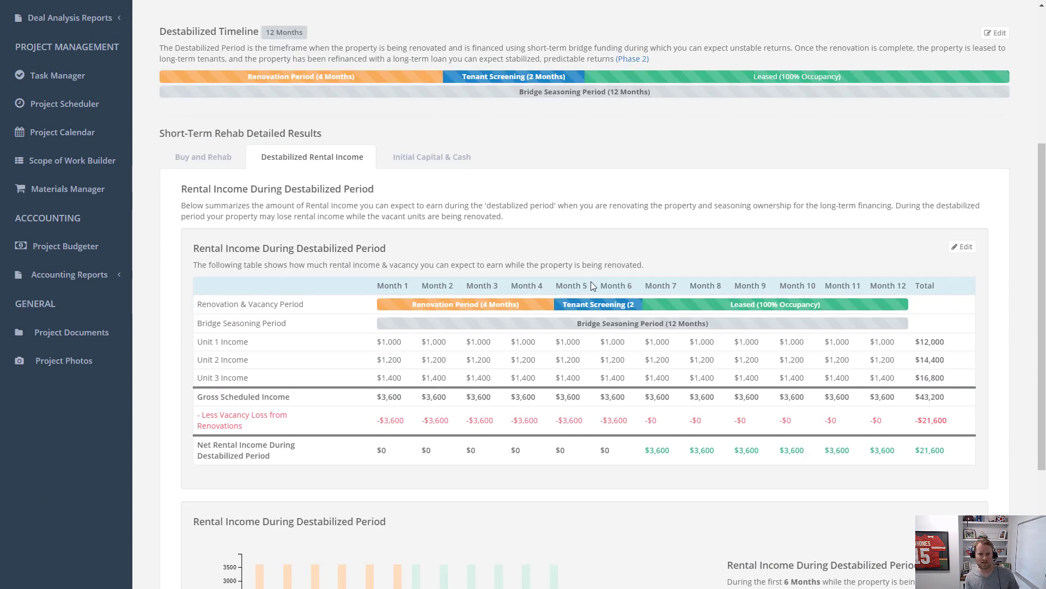
scroll(591, 285, down, 1)
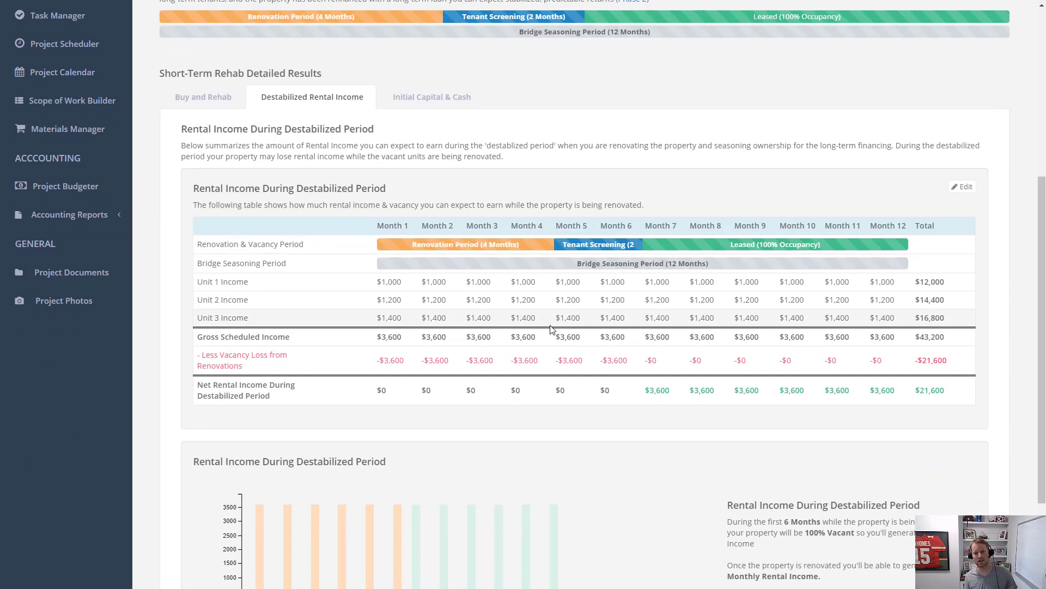
scroll(651, 497, down, 1)
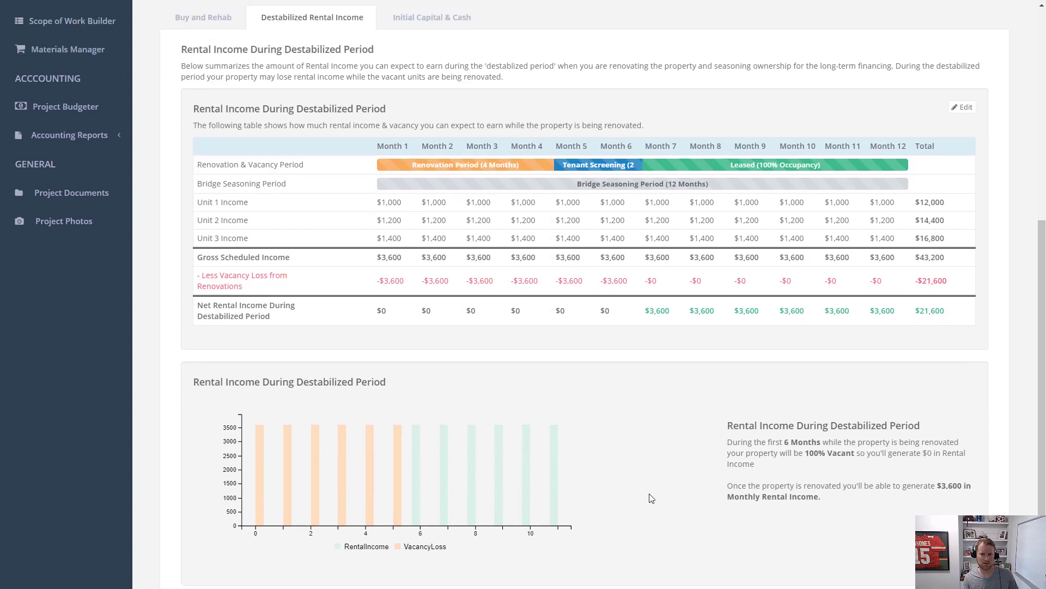
- Open the Initial Capital & Cash results and examine the monthly project costs, bridge loan funds and cumulative cash position
scroll(651, 498, up, 5)
click(435, 261)
scroll(566, 313, down, 2)
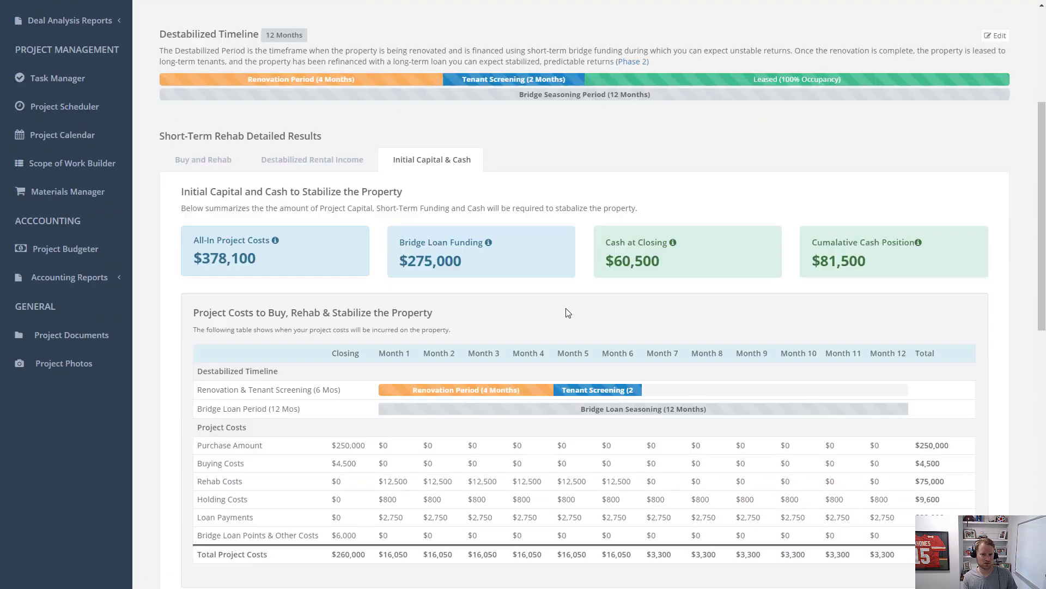
scroll(566, 312, down, 2)
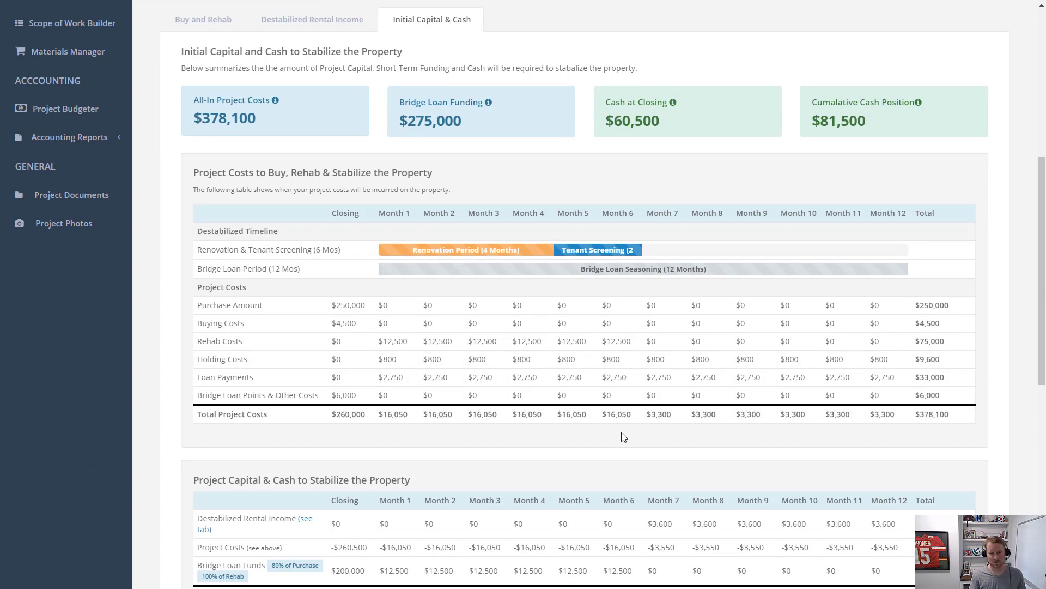
scroll(625, 436, down, 2)
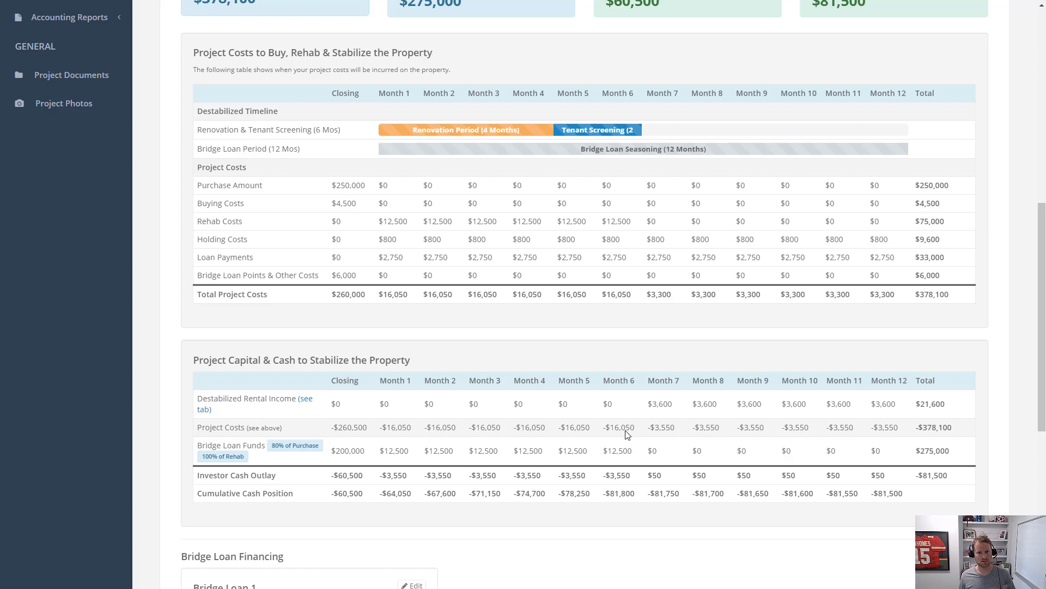
scroll(638, 468, down, 1)
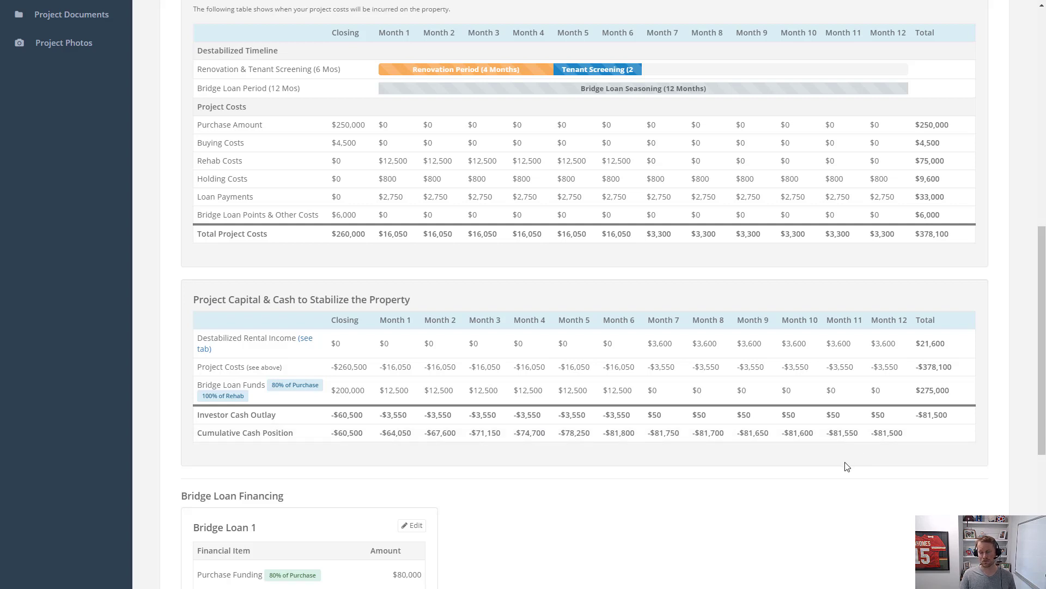
- Open the Phase 2 rental long-term results and review the long-term rental stats and rental timeline
scroll(784, 414, up, 10)
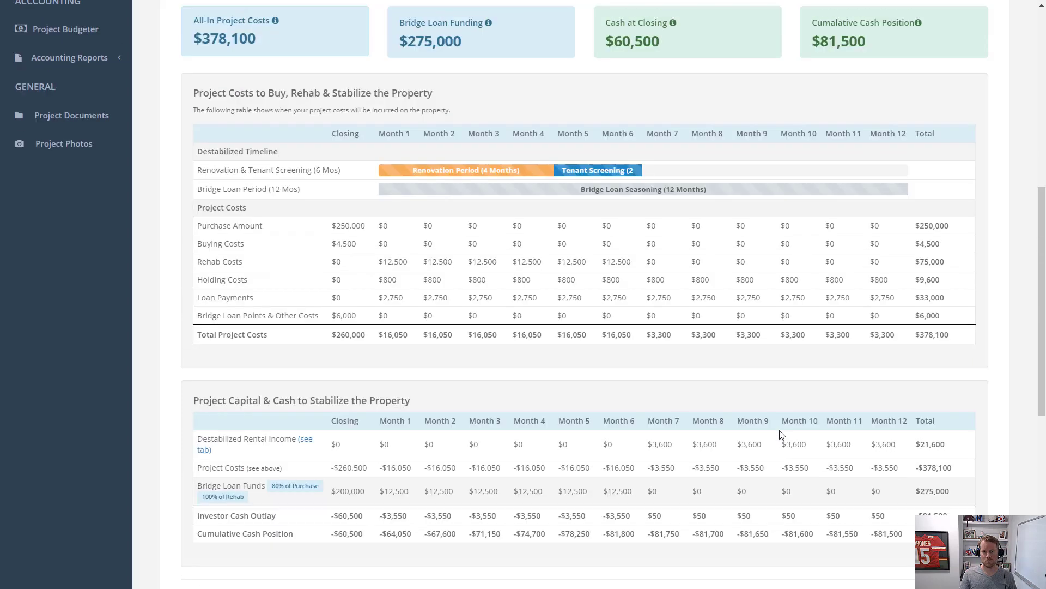
scroll(702, 383, up, 1)
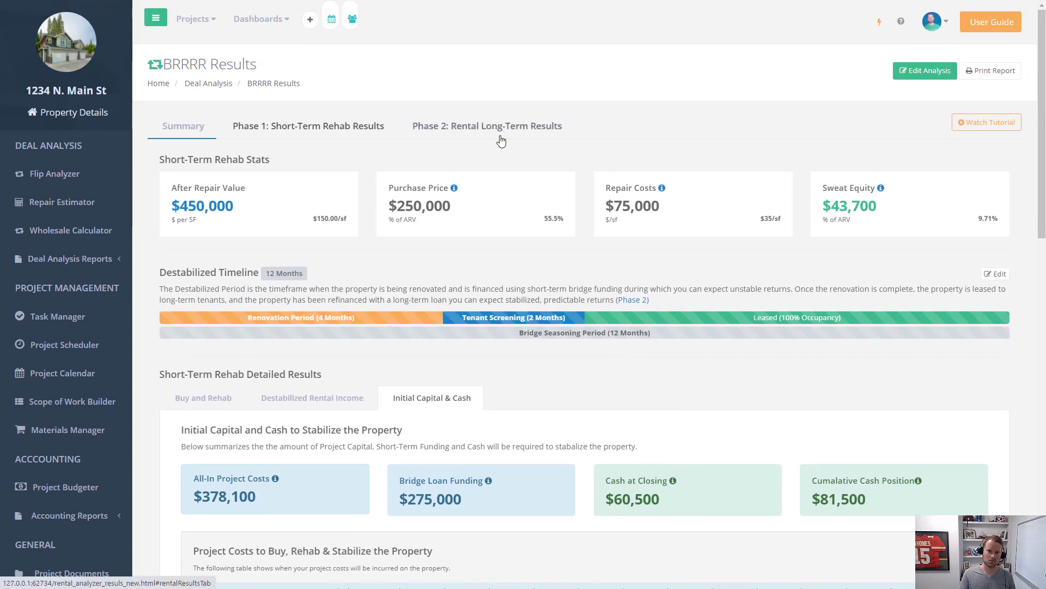
click(499, 137)
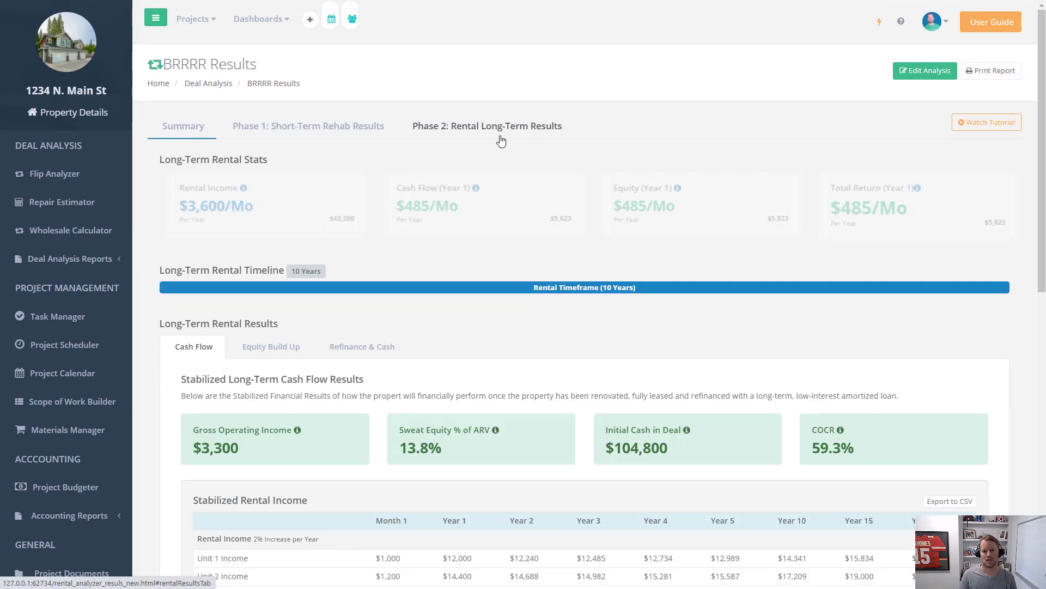
scroll(600, 243, down, 1)
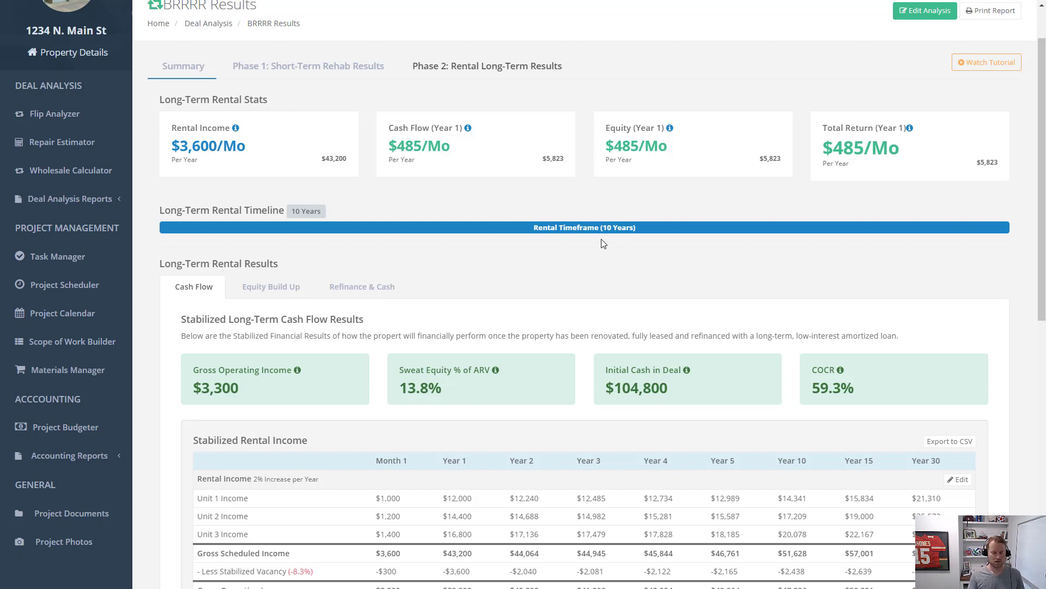
scroll(605, 246, down, 5)
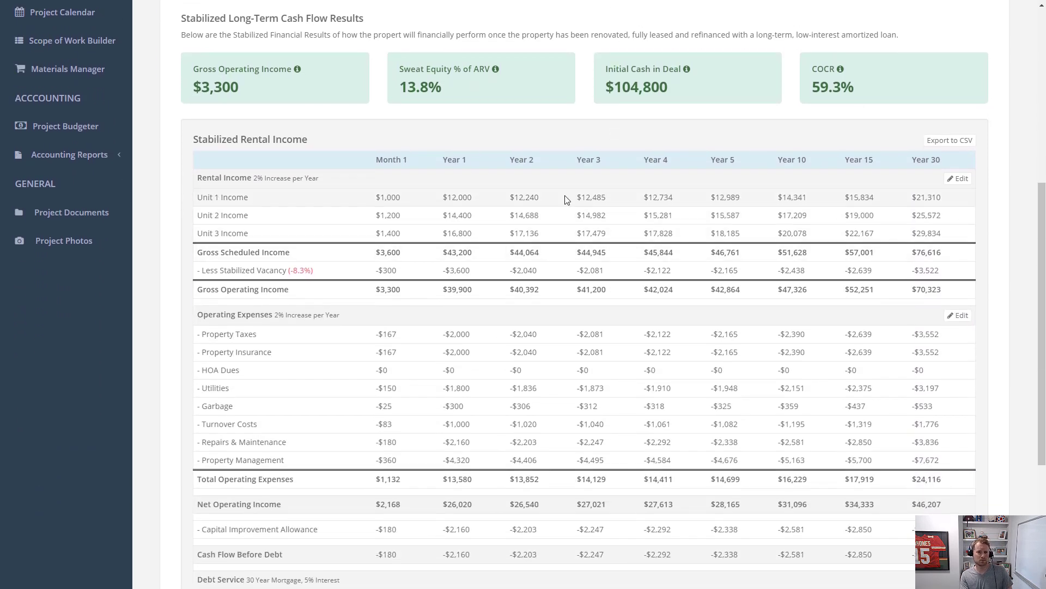
scroll(561, 213, up, 2)
scroll(556, 220, up, 3)
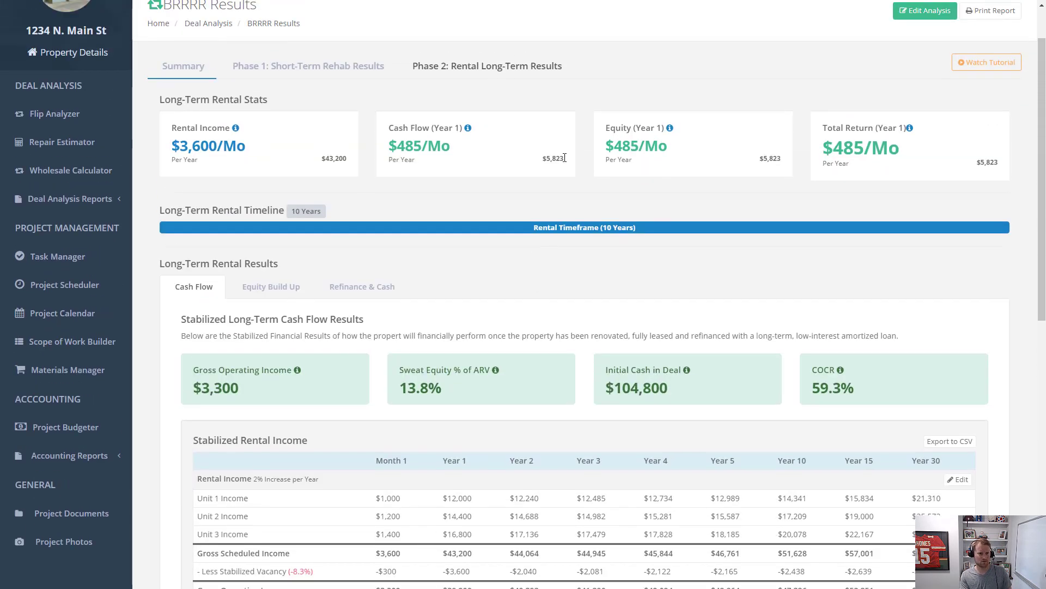
- Examine the stabilized cash flow table from rental income and operating expenses through debt service to cash-on-cash ROI
scroll(579, 169, down, 2)
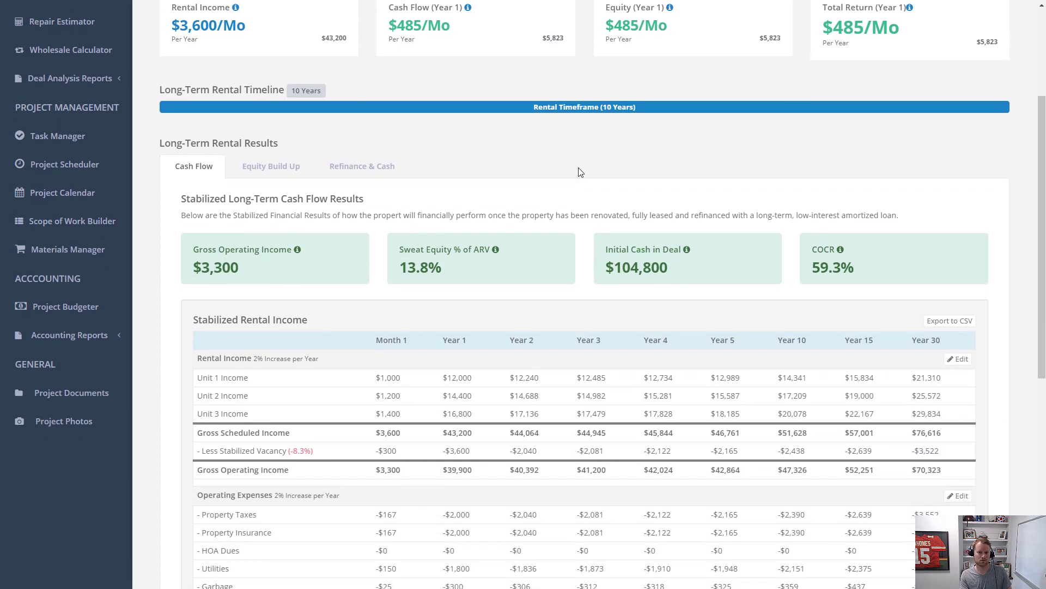
scroll(581, 184, down, 2)
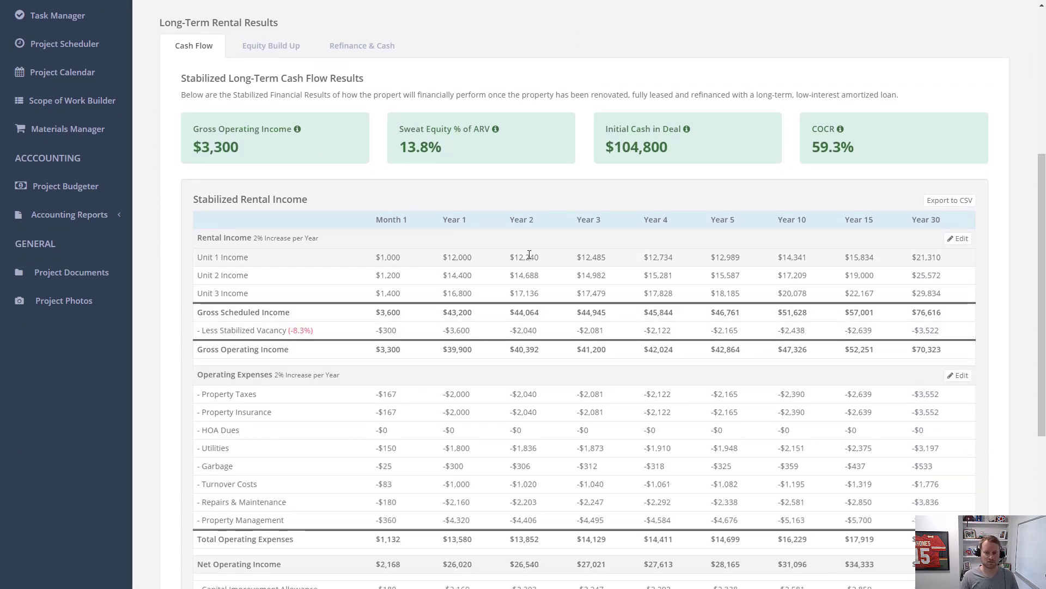
scroll(528, 259, down, 1)
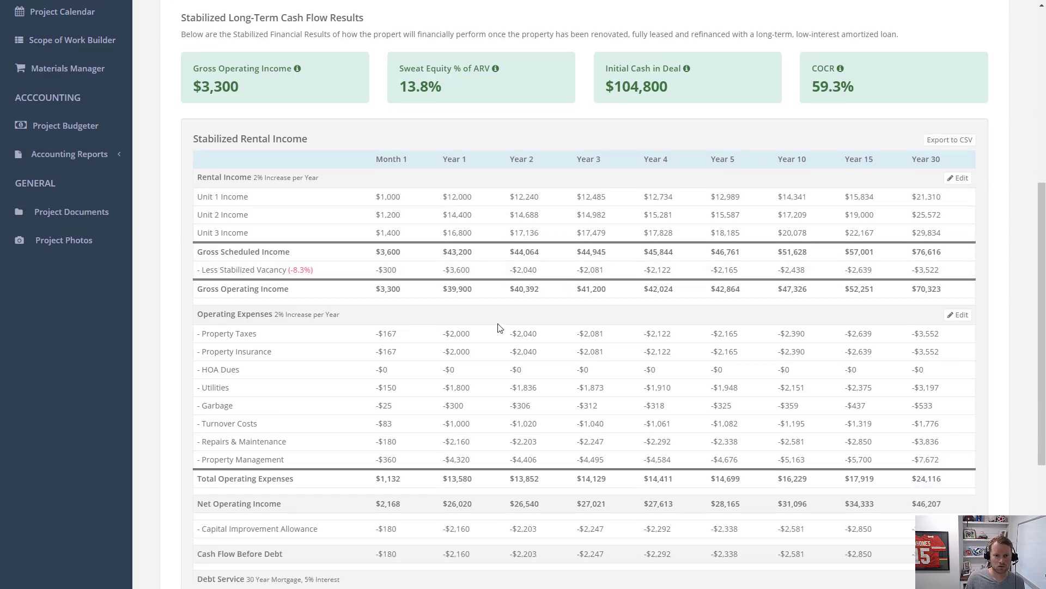
scroll(420, 507, down, 1)
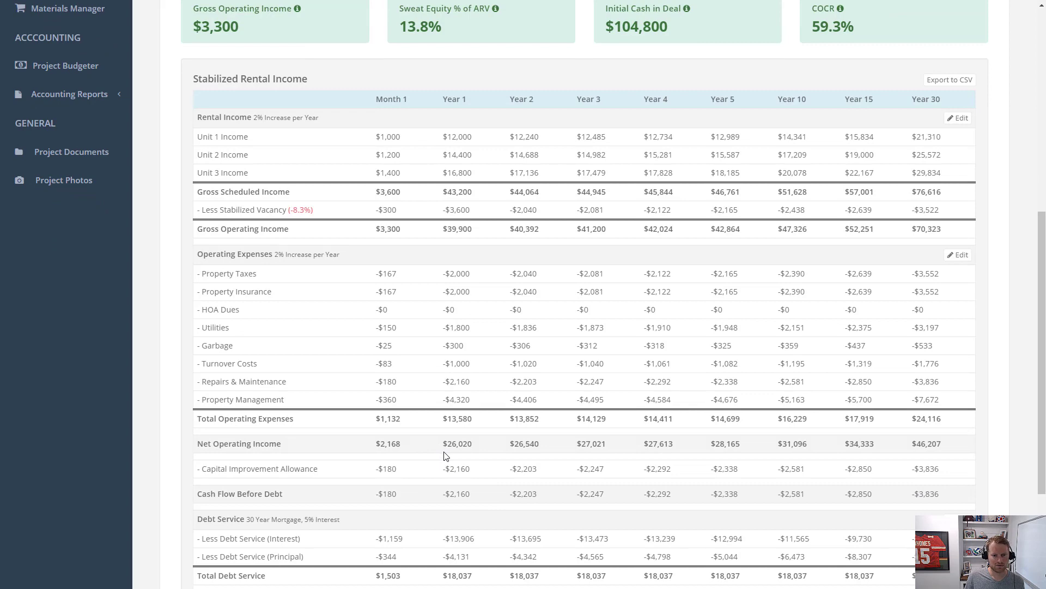
scroll(439, 460, down, 1)
scroll(464, 447, down, 1)
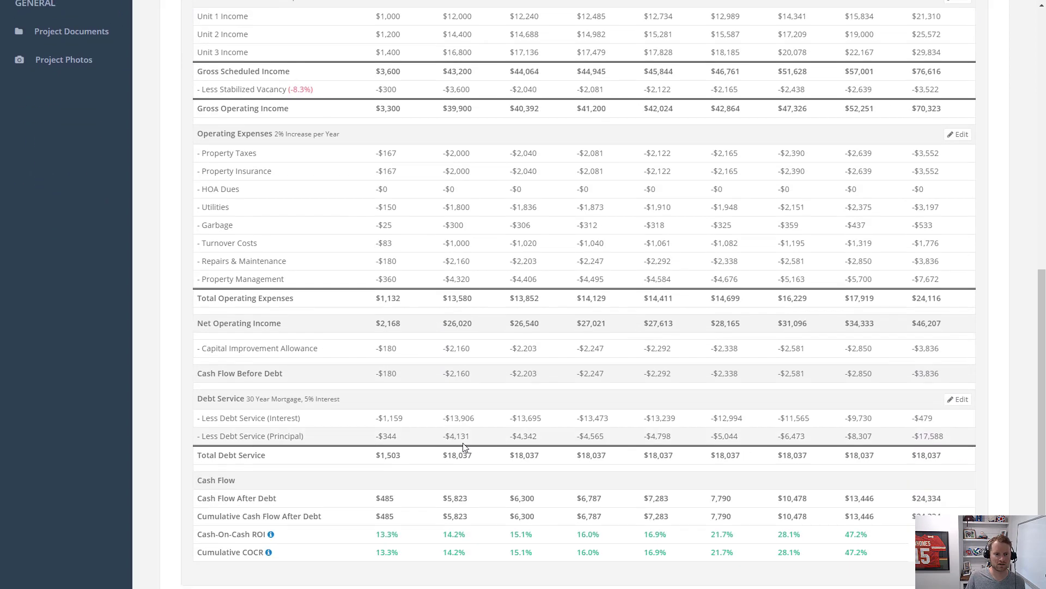
scroll(467, 451, down, 1)
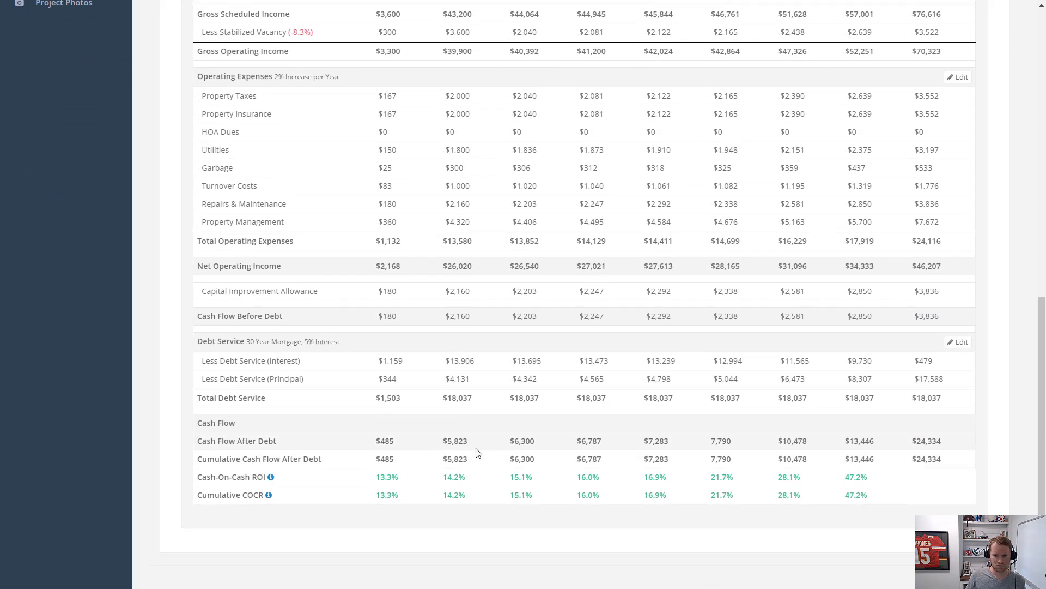
- Open the Equity Build Up results and examine Year 1 equity from appreciation and principal paydown, plus total equity buildup
scroll(463, 430, up, 8)
scroll(462, 431, up, 1)
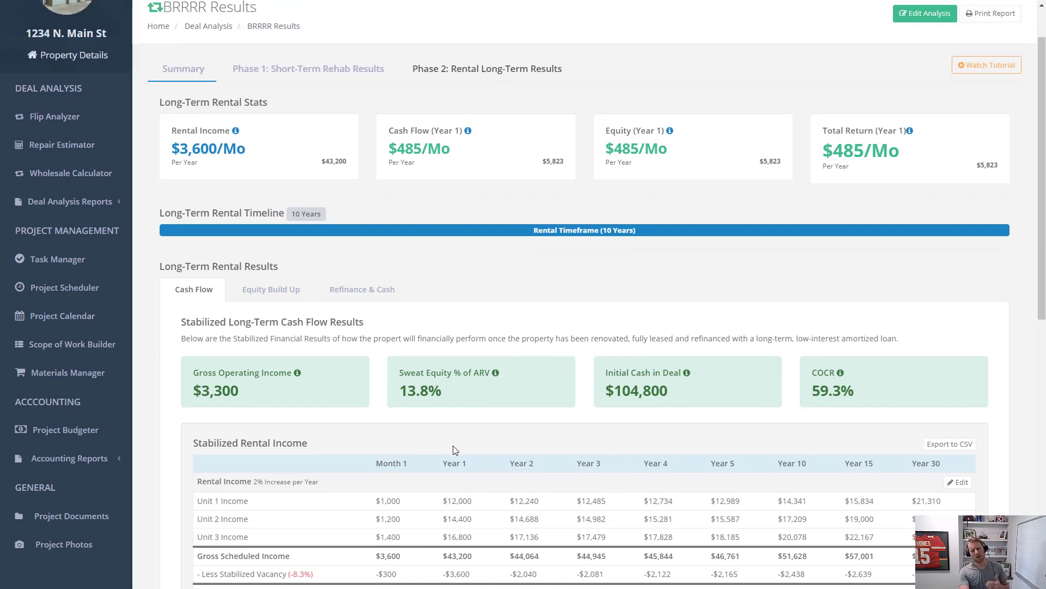
click(282, 284)
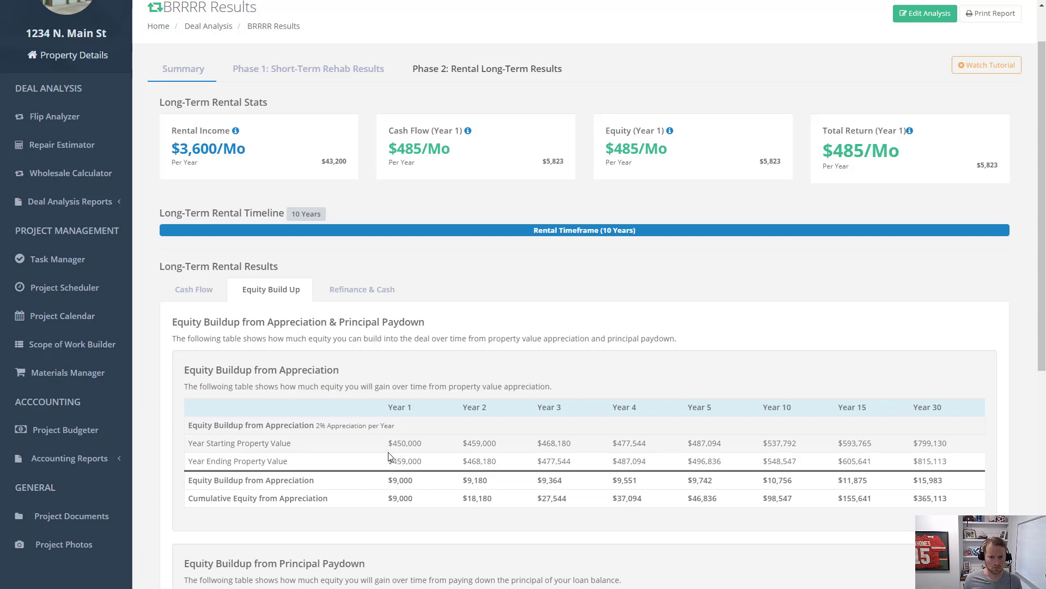
scroll(447, 473, down, 1)
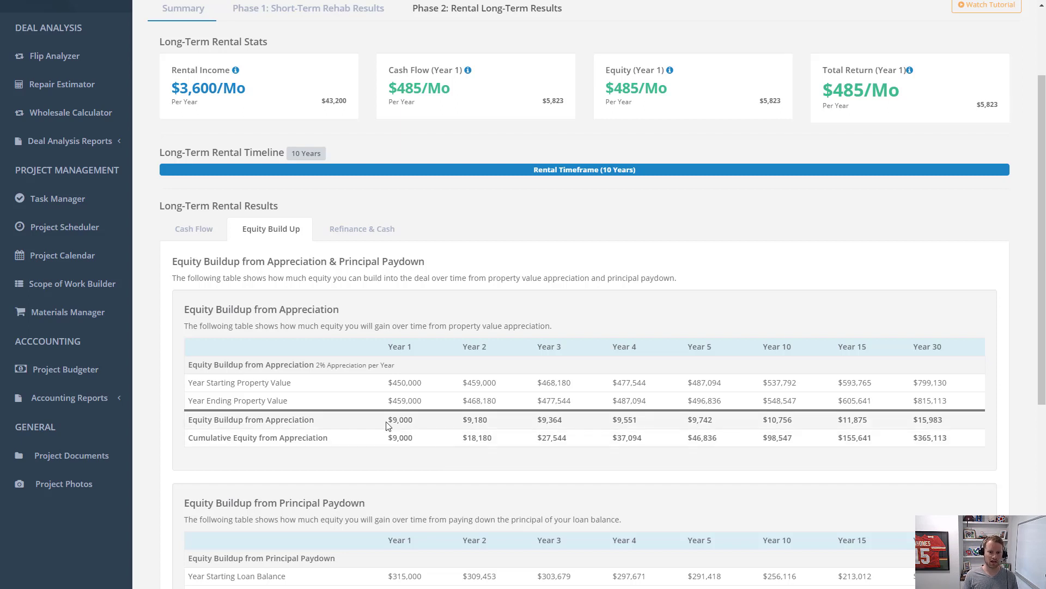
drag(388, 423, 418, 425)
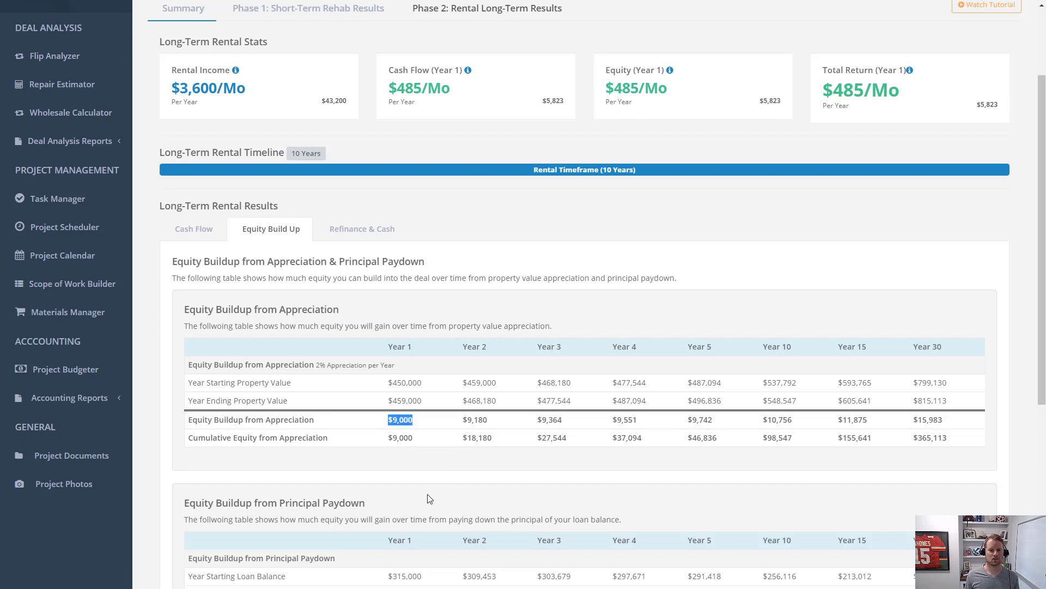
scroll(431, 496, down, 3)
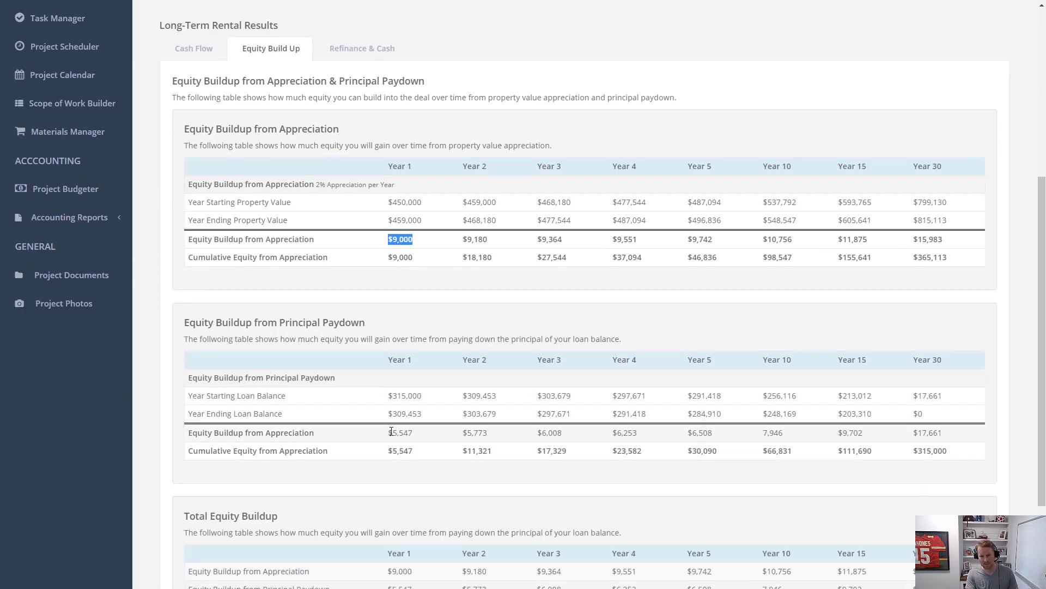
drag(392, 431, 428, 414)
click(418, 439)
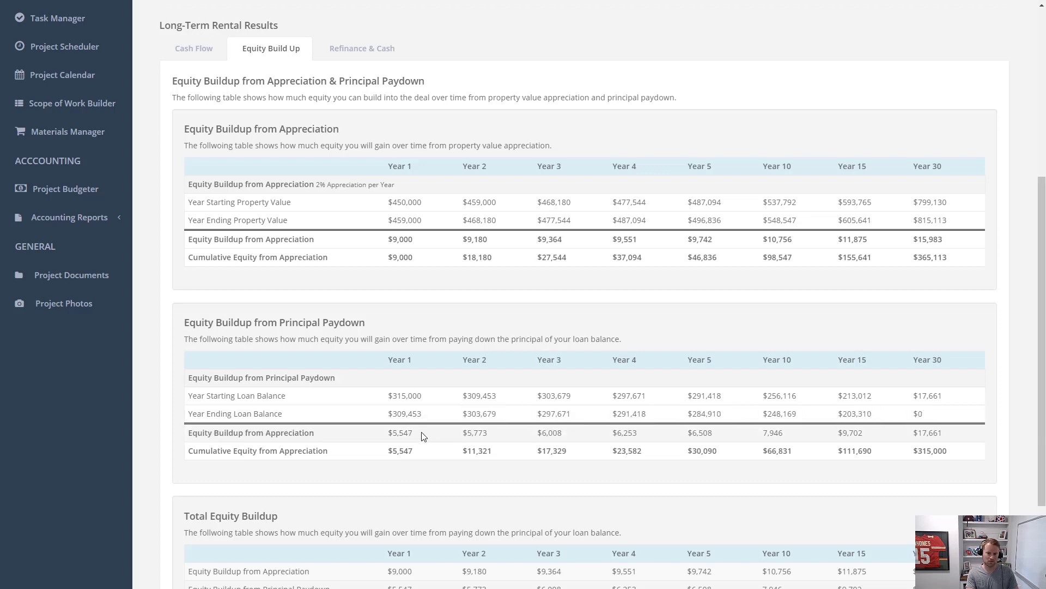
scroll(424, 436, down, 3)
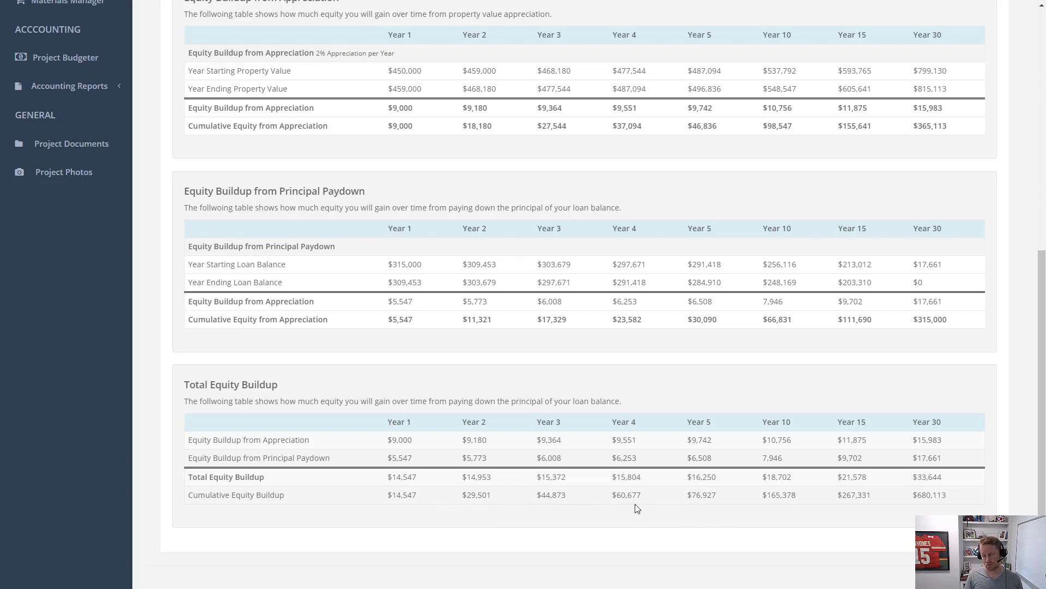
- View the Refinance & Cash results briefly and return to the long-term Cash Flow results
scroll(582, 509, up, 9)
scroll(582, 510, up, 1)
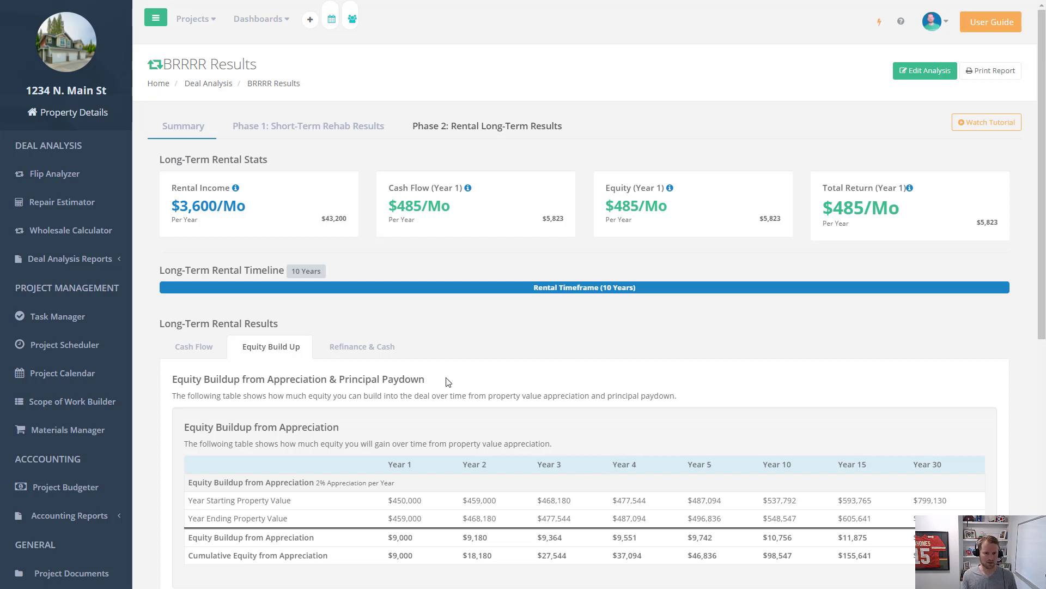
click(382, 342)
click(206, 353)
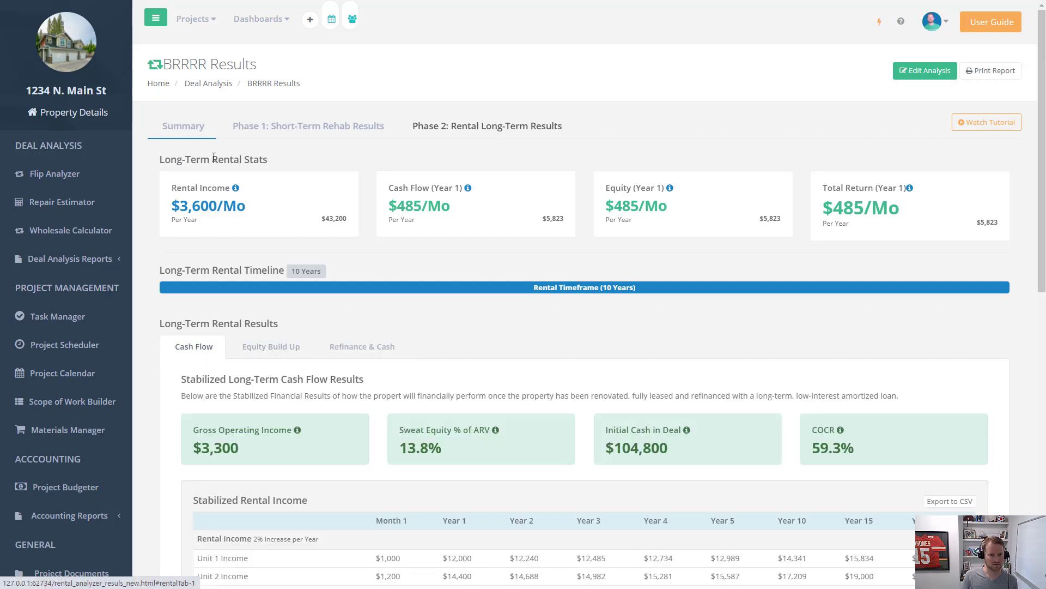
- Return to the results Summary and review the BRRRR KPIs, Total Return Over Time chart and over-time table
click(183, 126)
scroll(410, 225, down, 2)
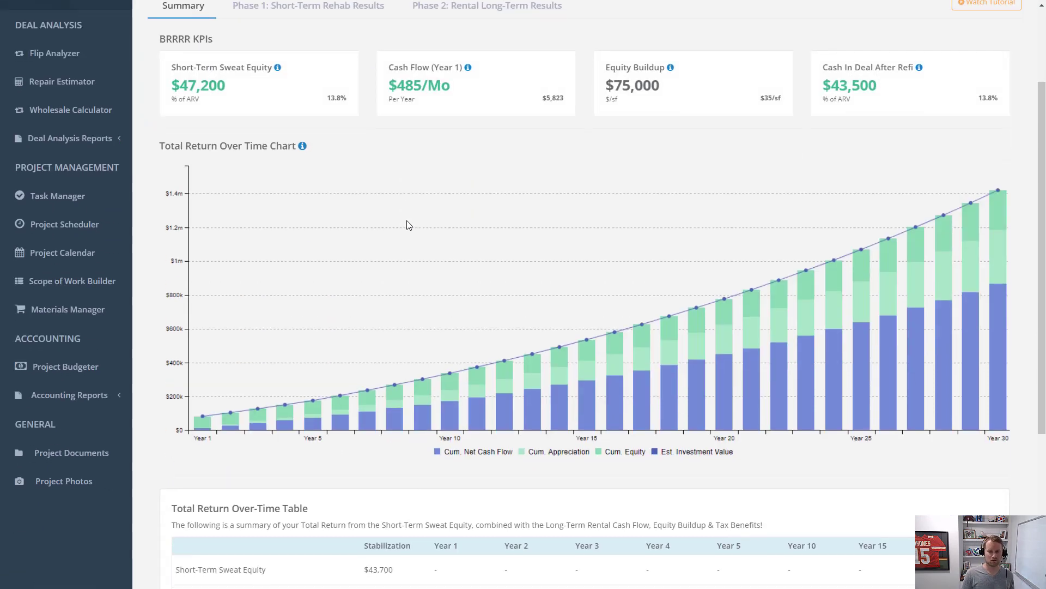
scroll(401, 275, up, 2)
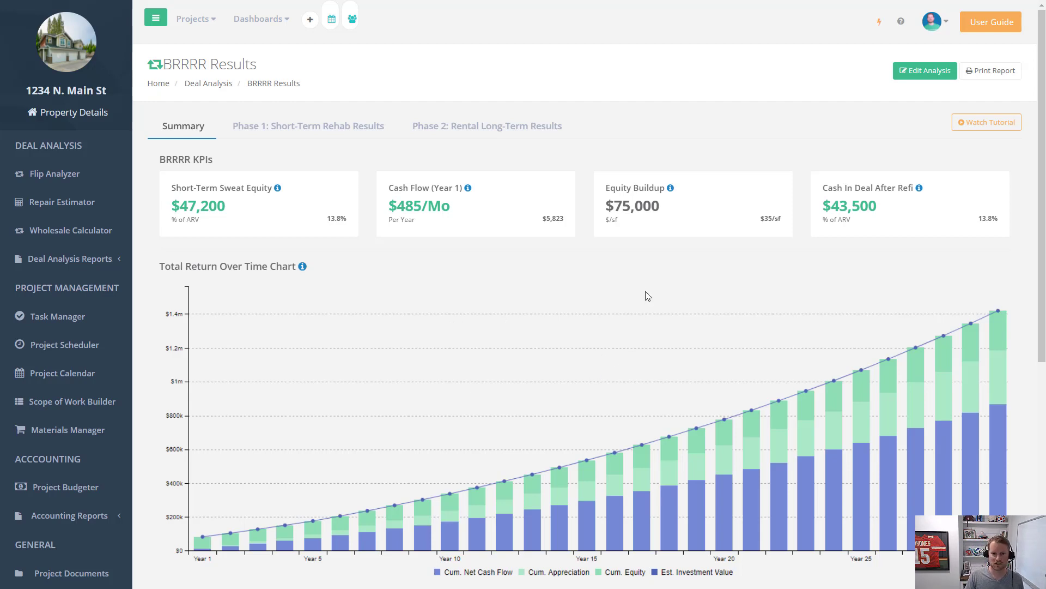
scroll(654, 281, down, 2)
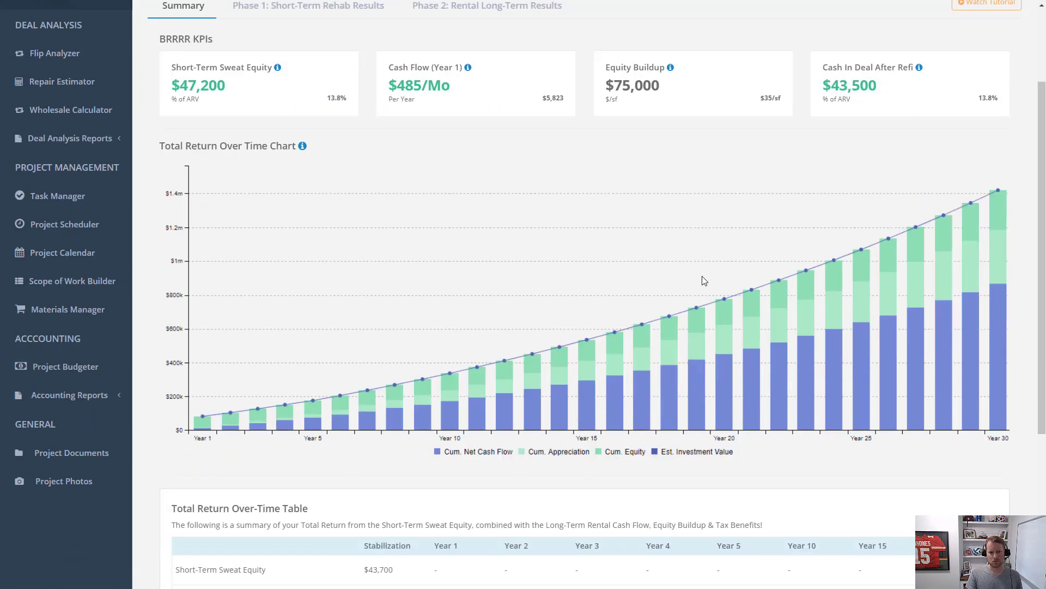
scroll(703, 228, down, 2)
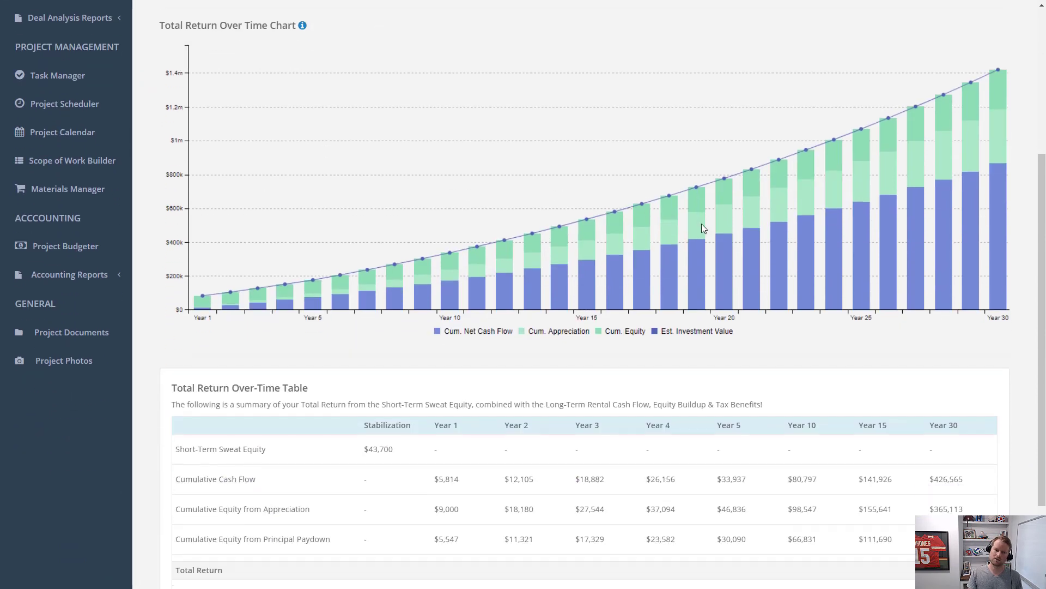
scroll(704, 246, up, 4)
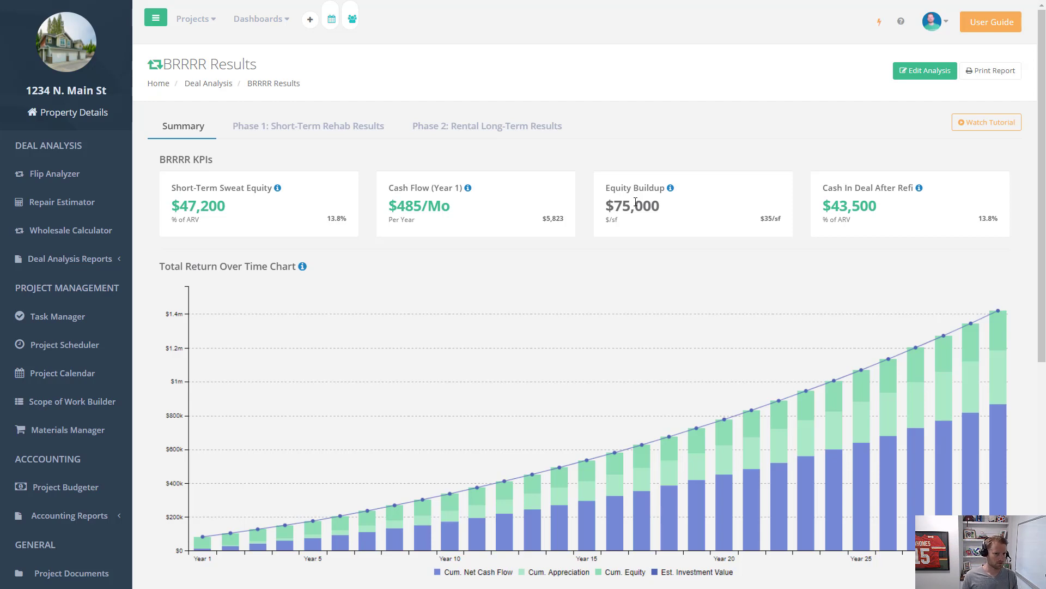
scroll(431, 322, down, 5)
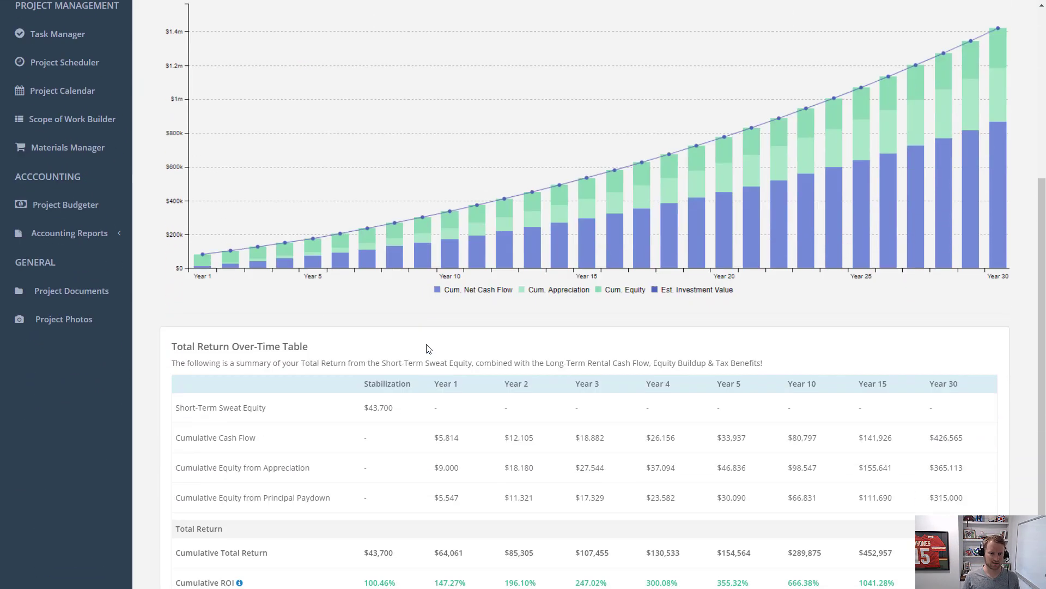
scroll(429, 349, down, 1)
scroll(409, 470, up, 7)
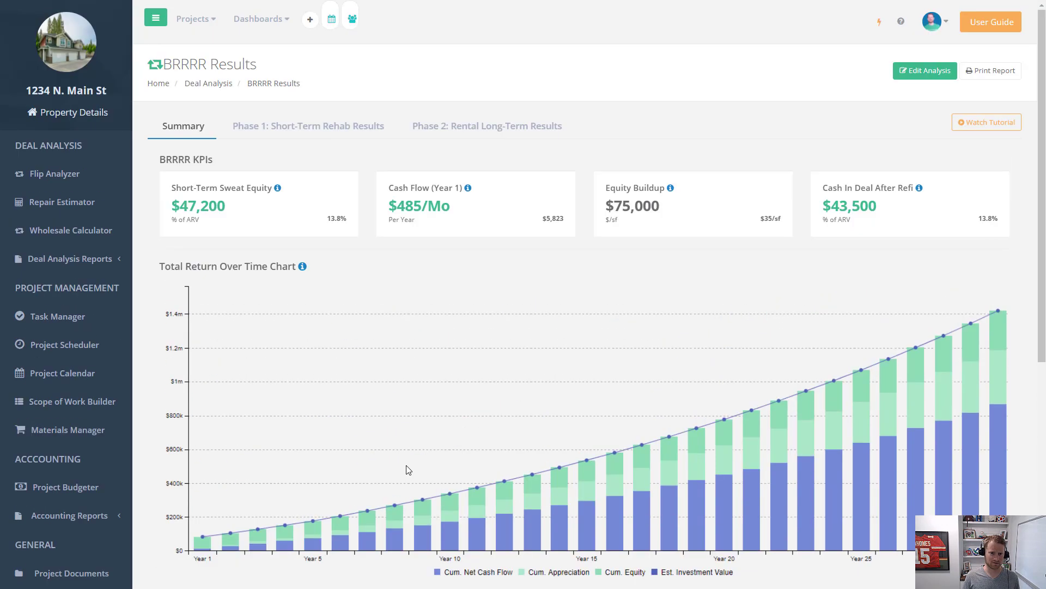
- Revisit the Phase 1 and Phase 2 results in turn and go back to the Summary
click(352, 135)
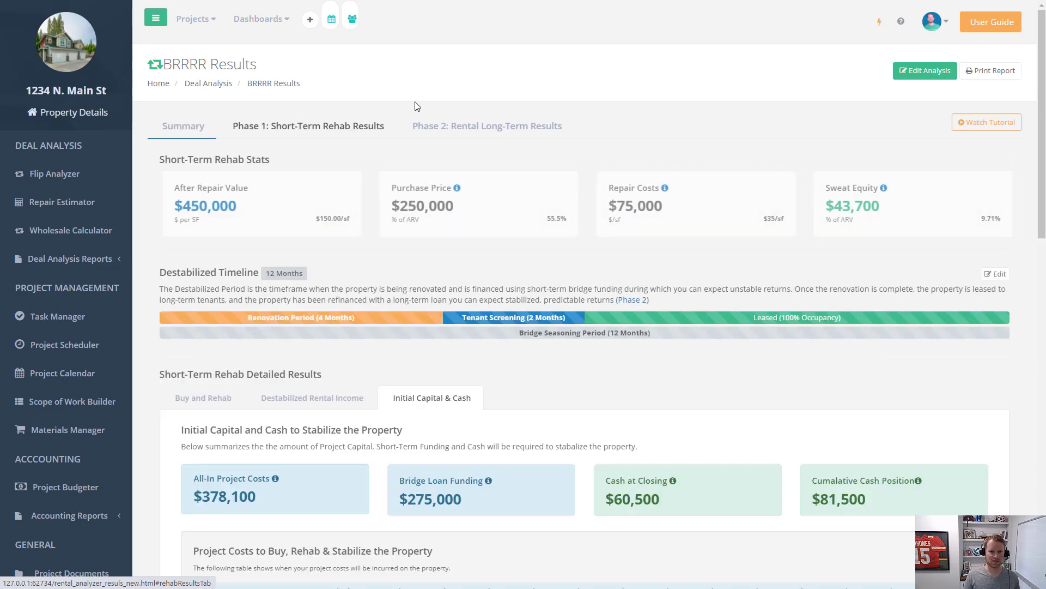
click(453, 133)
click(202, 128)
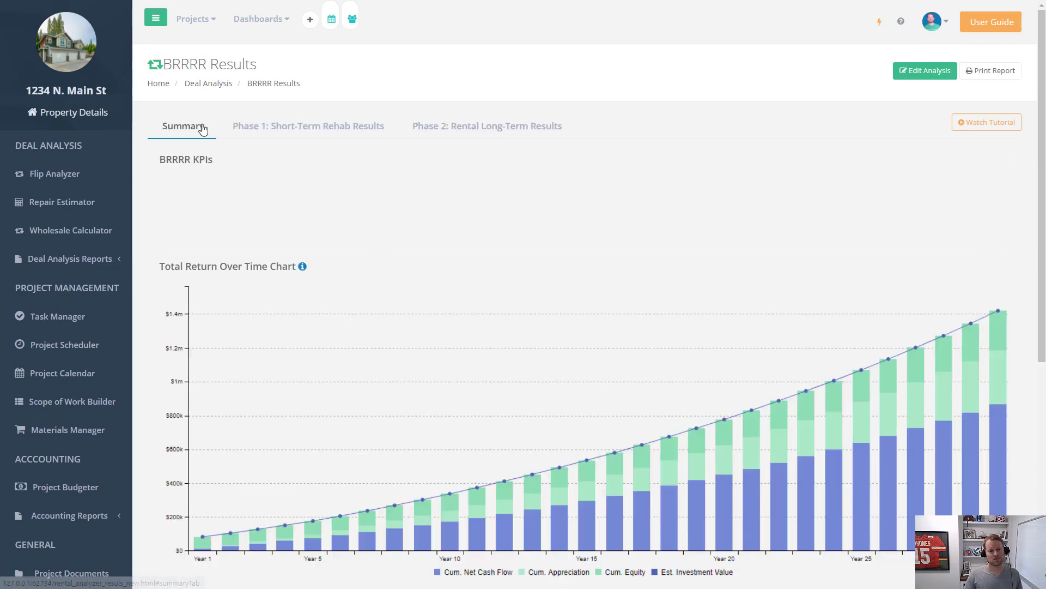